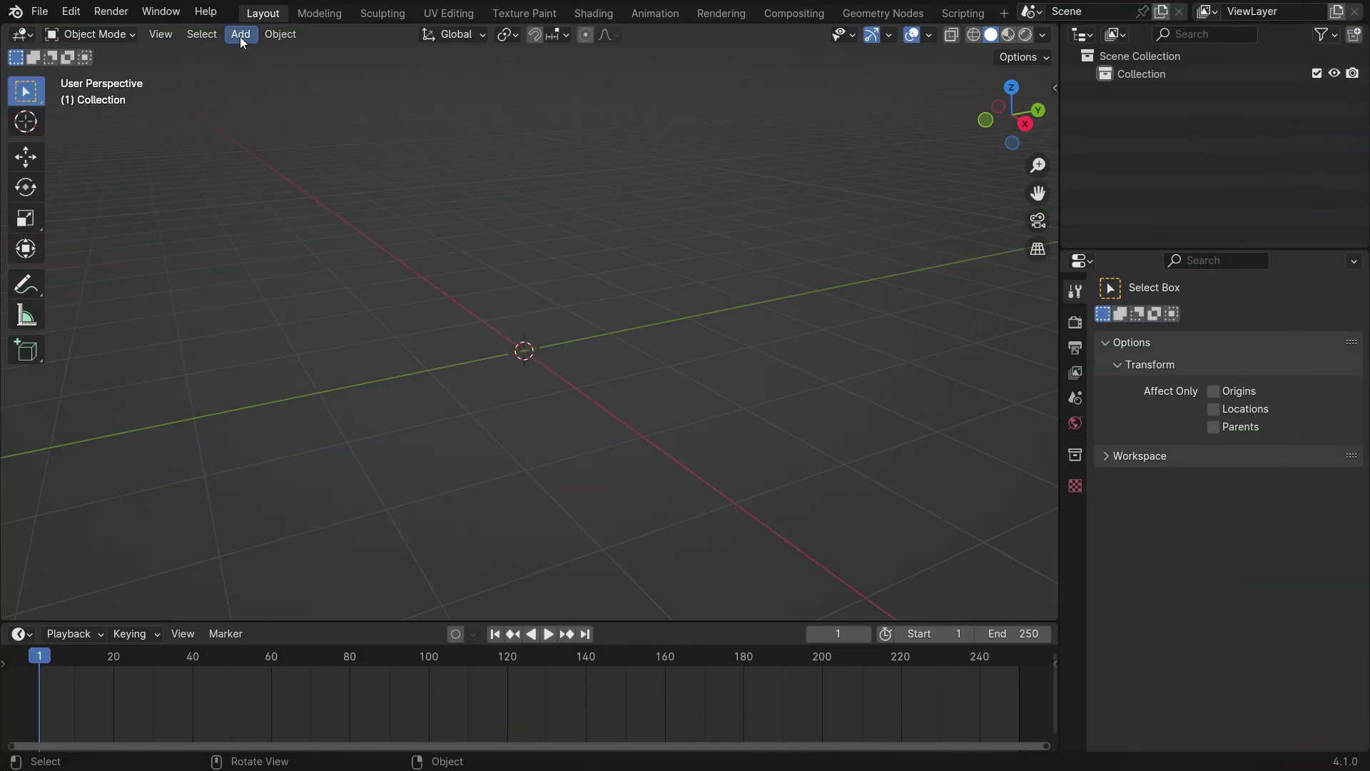
Add a Suzanne monkey head mesh to the scene
left_click(241, 36)
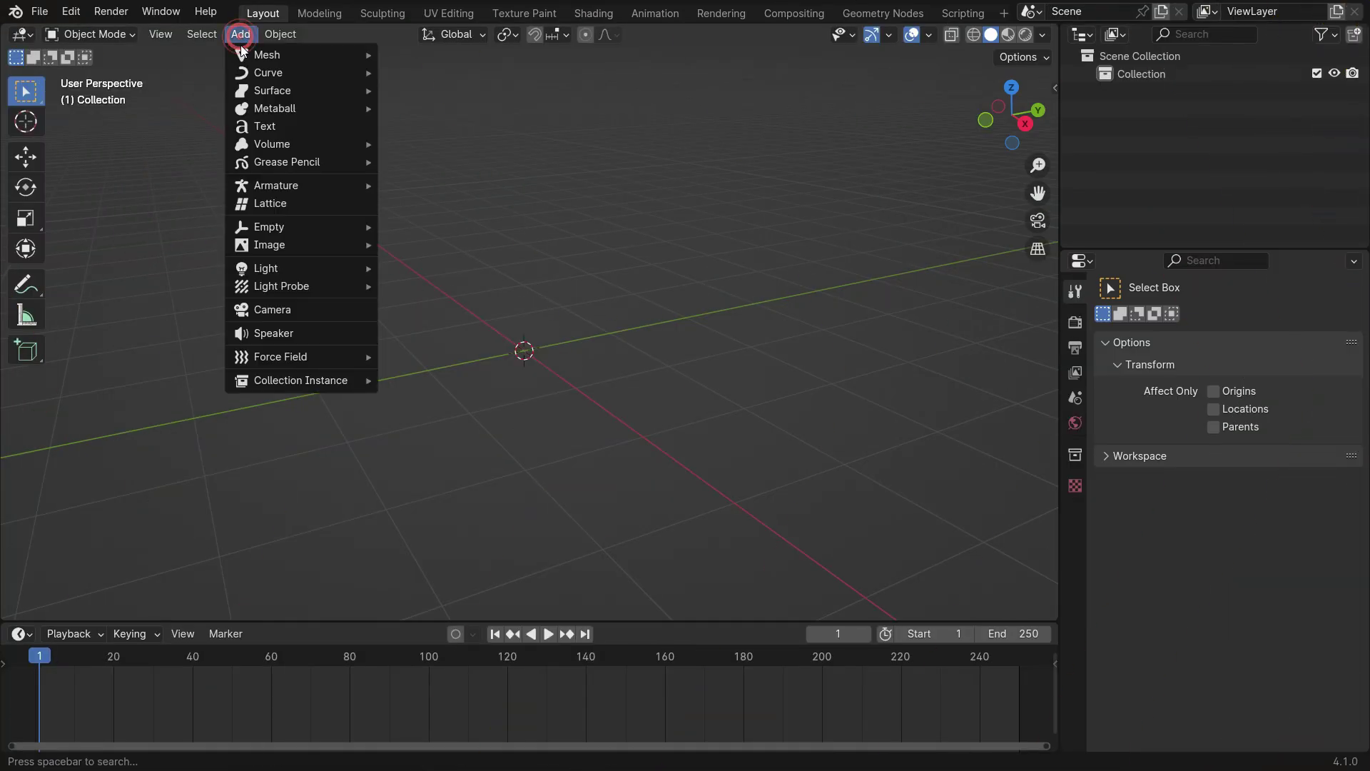
mouse_move(244, 54)
left_click(489, 221)
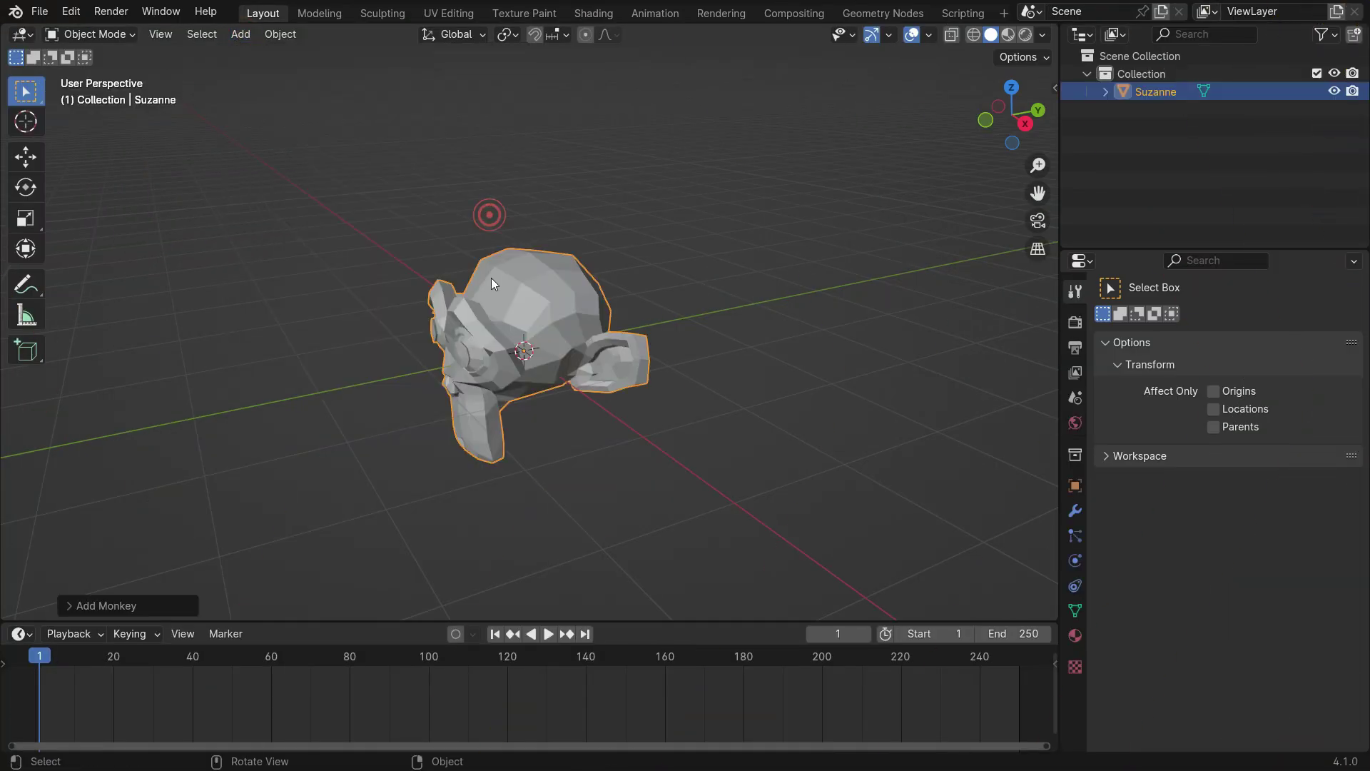
middle_click_drag(503, 350, 558, 369)
scroll(558, 369, "up", 1)
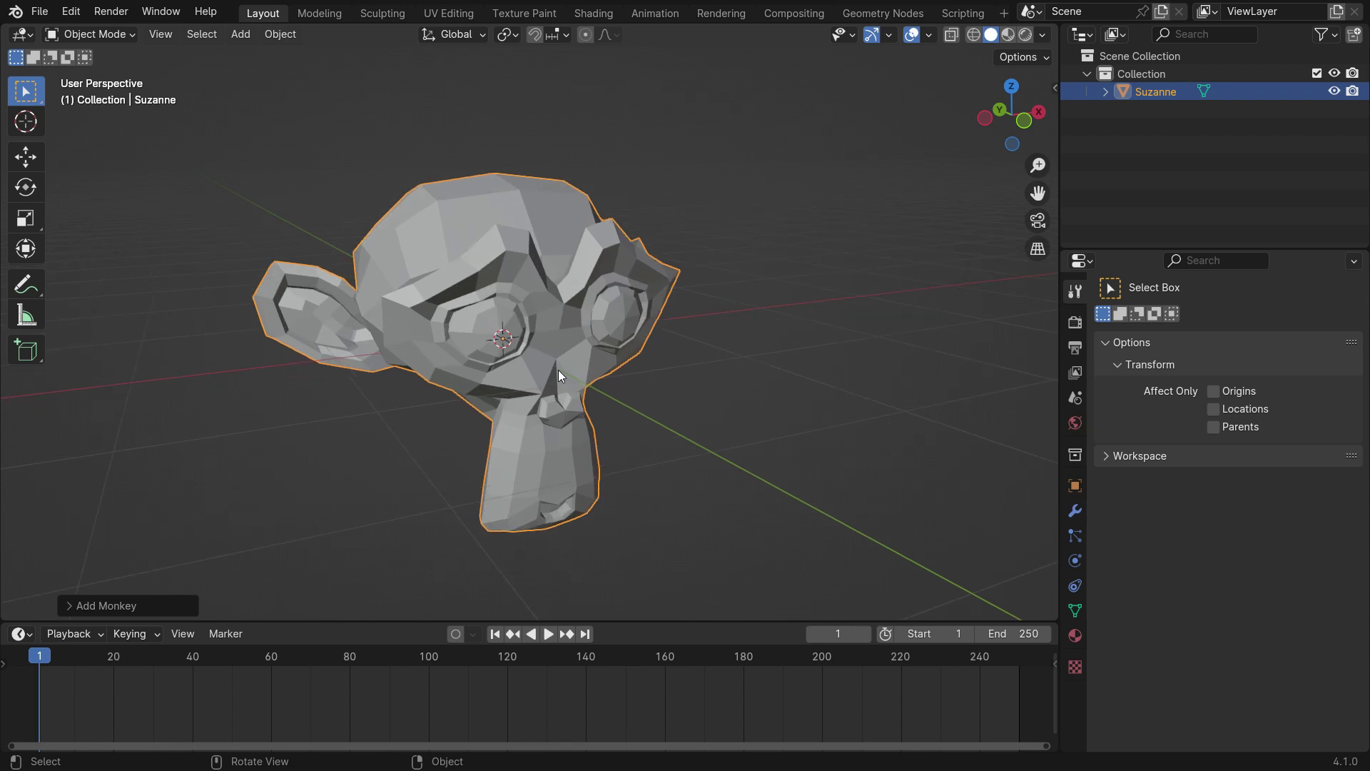
Add and apply a Subdivision Surface modifier on Suzanne, then shade her smooth
left_click(1075, 510)
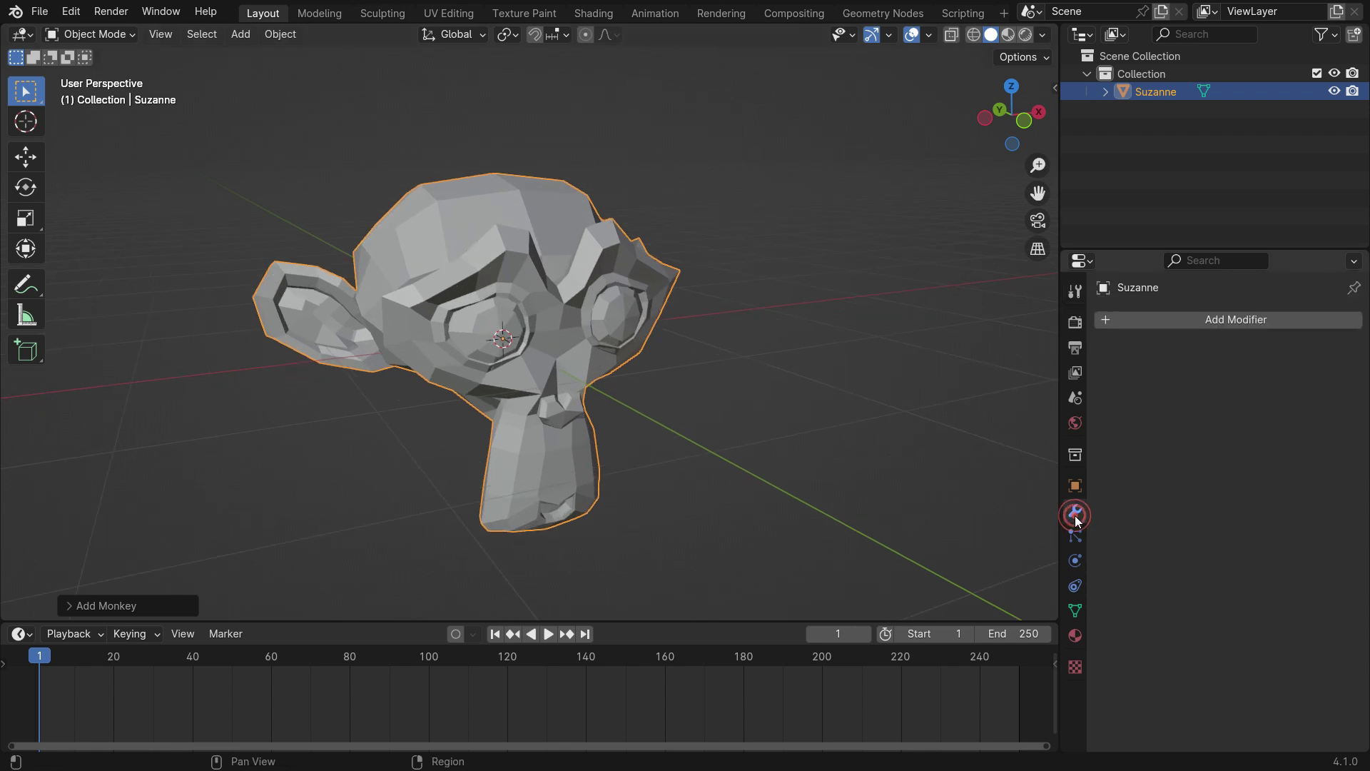
left_click(1174, 324)
left_click(1175, 324)
type("subd")
left_click(1101, 353)
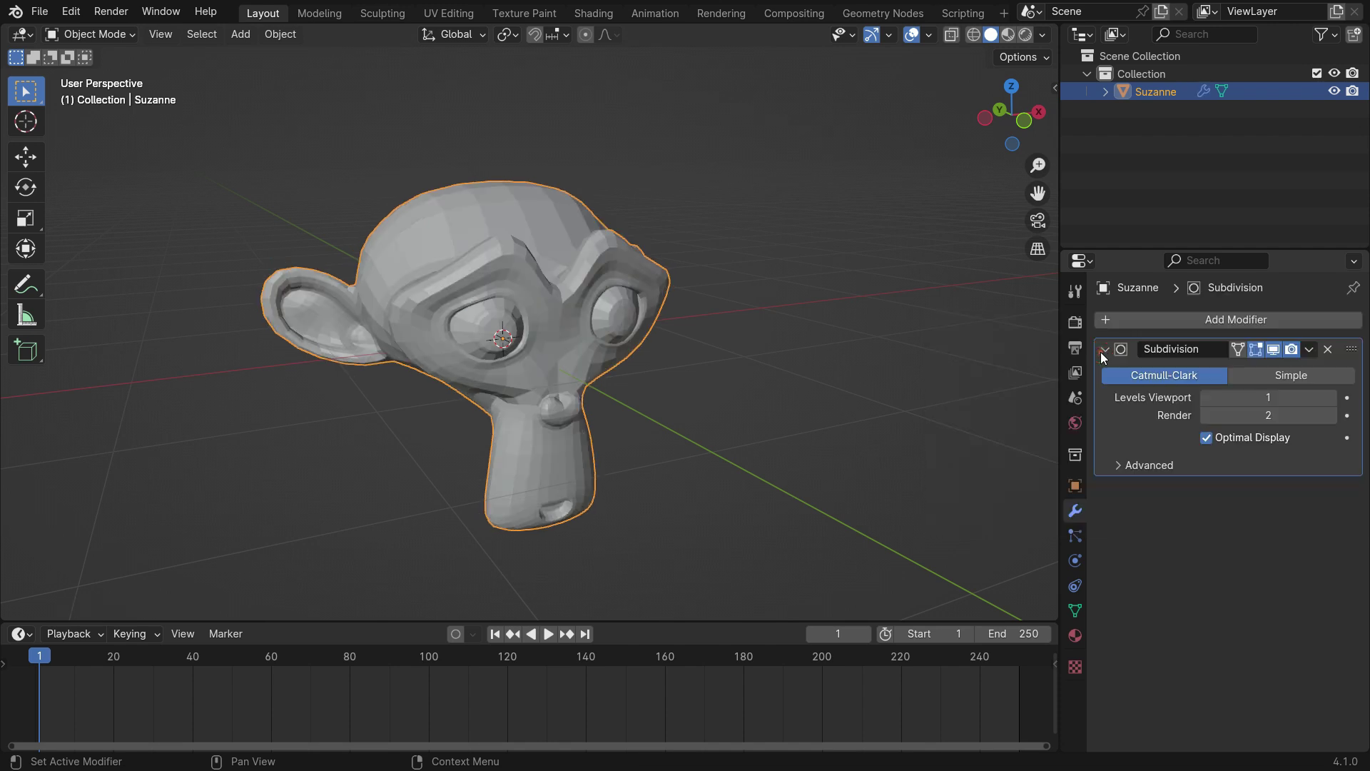
left_click(1309, 349)
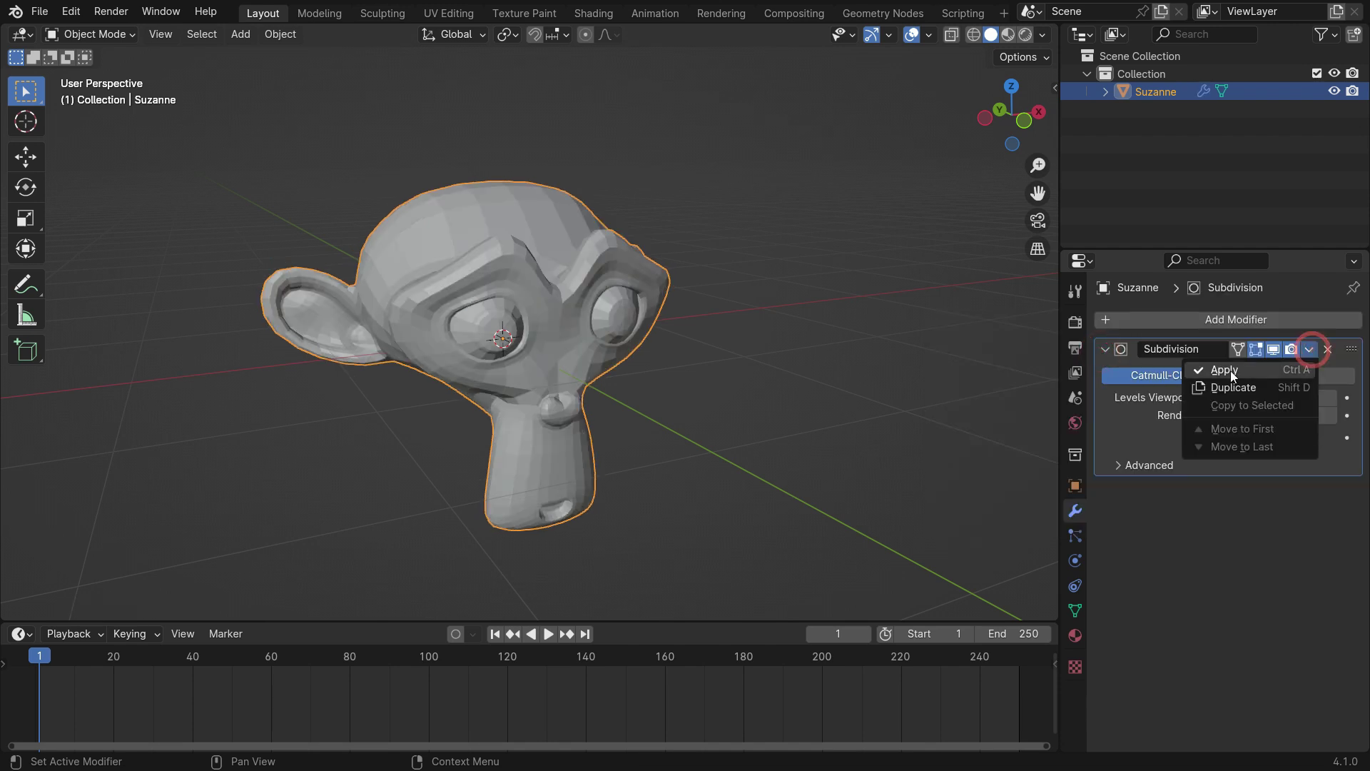
left_click(1283, 368)
right_click(786, 220)
left_click(785, 220)
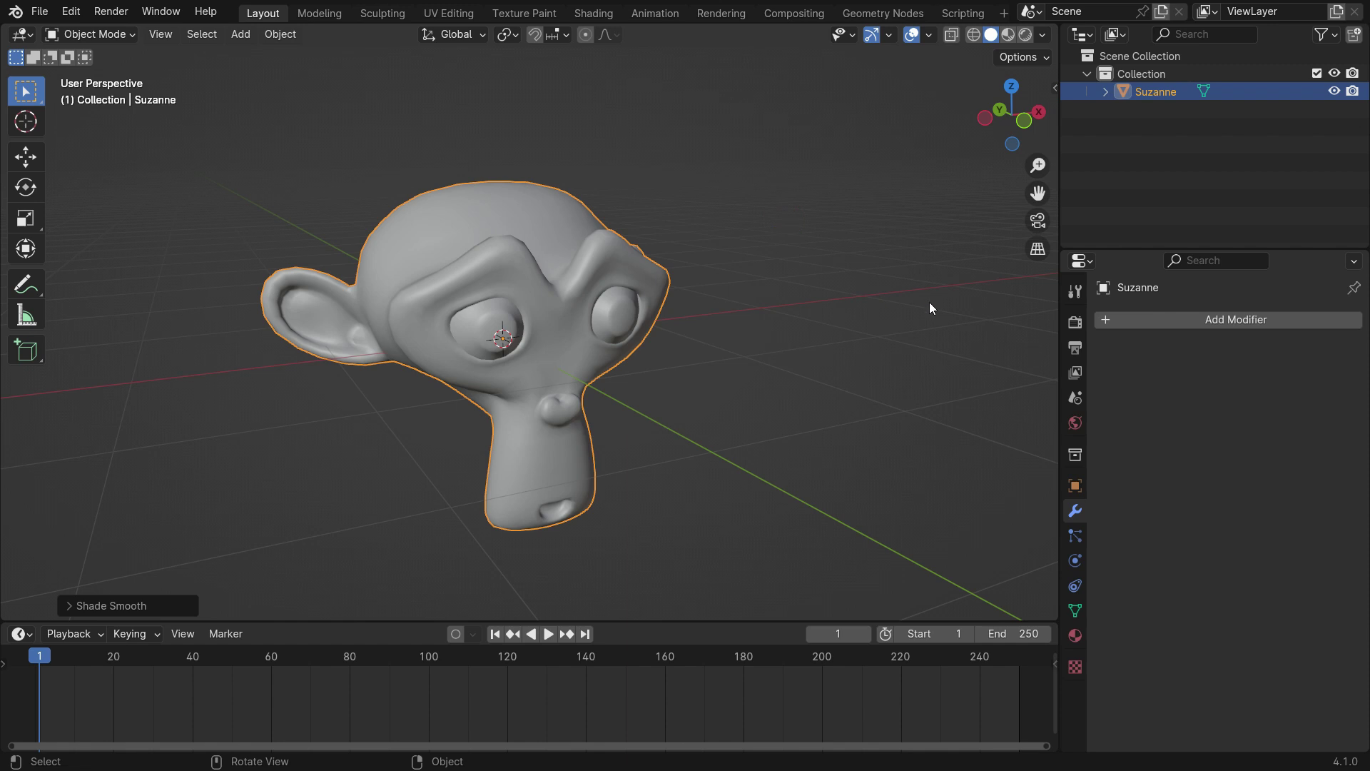
Add a Build modifier to Suzanne
left_click(1200, 320)
left_click(1184, 318)
type("buil")
key("Return")
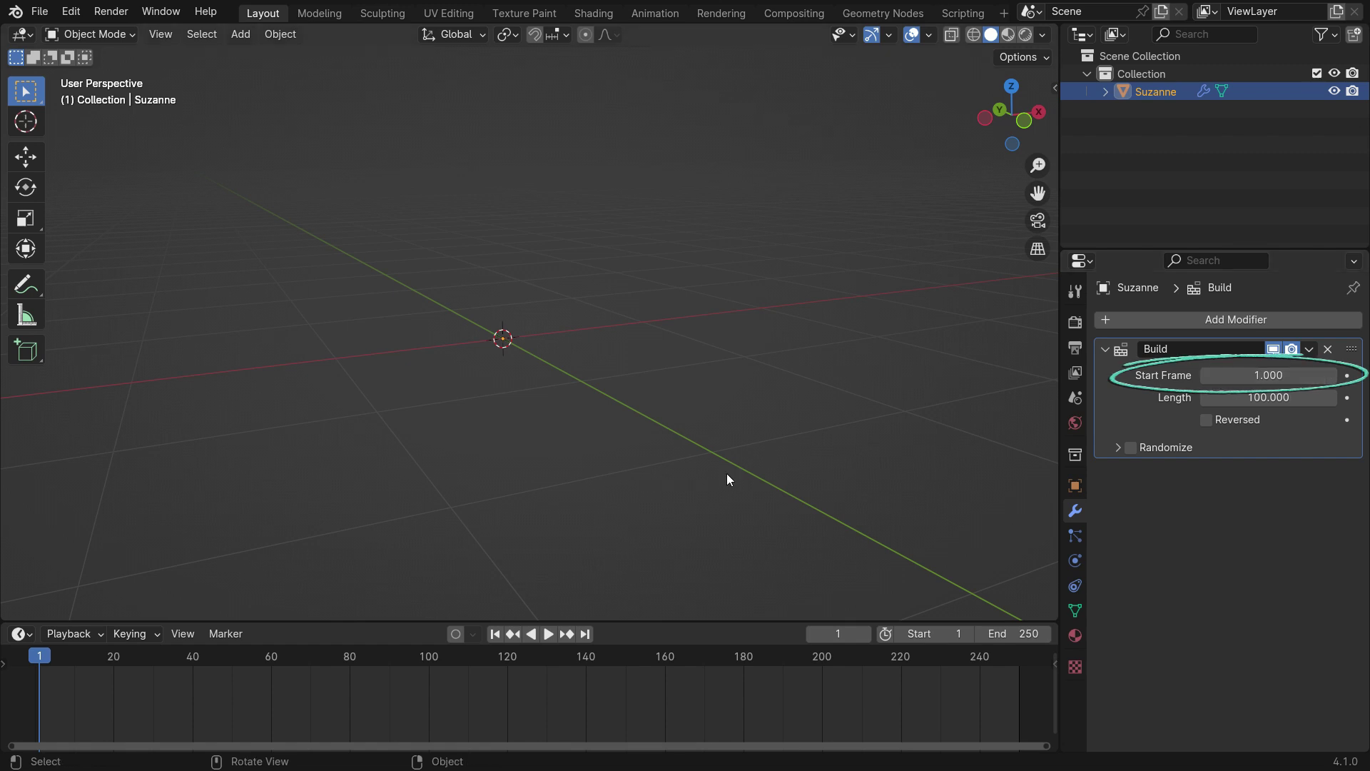
Play the build animation, stop it, and scrub the playhead back to frame 100
left_click(550, 632)
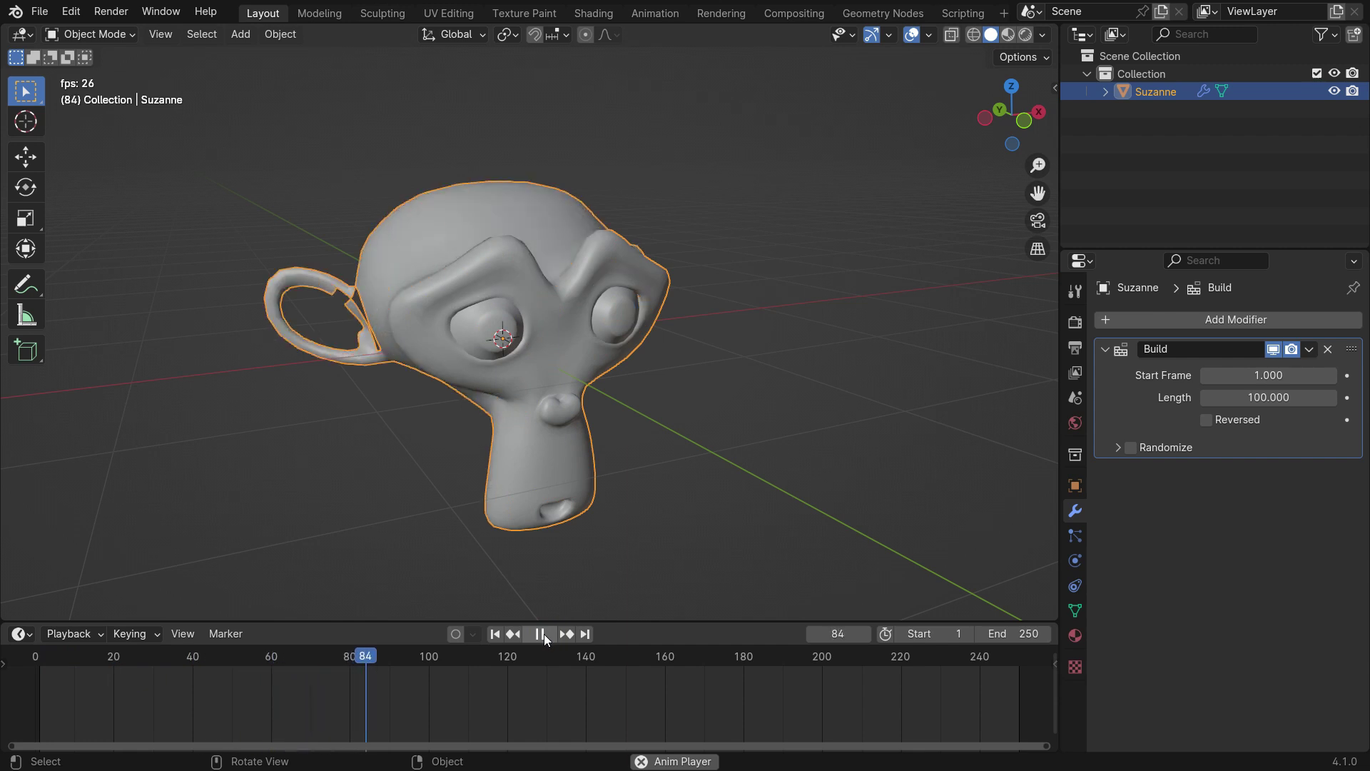
left_click(544, 635)
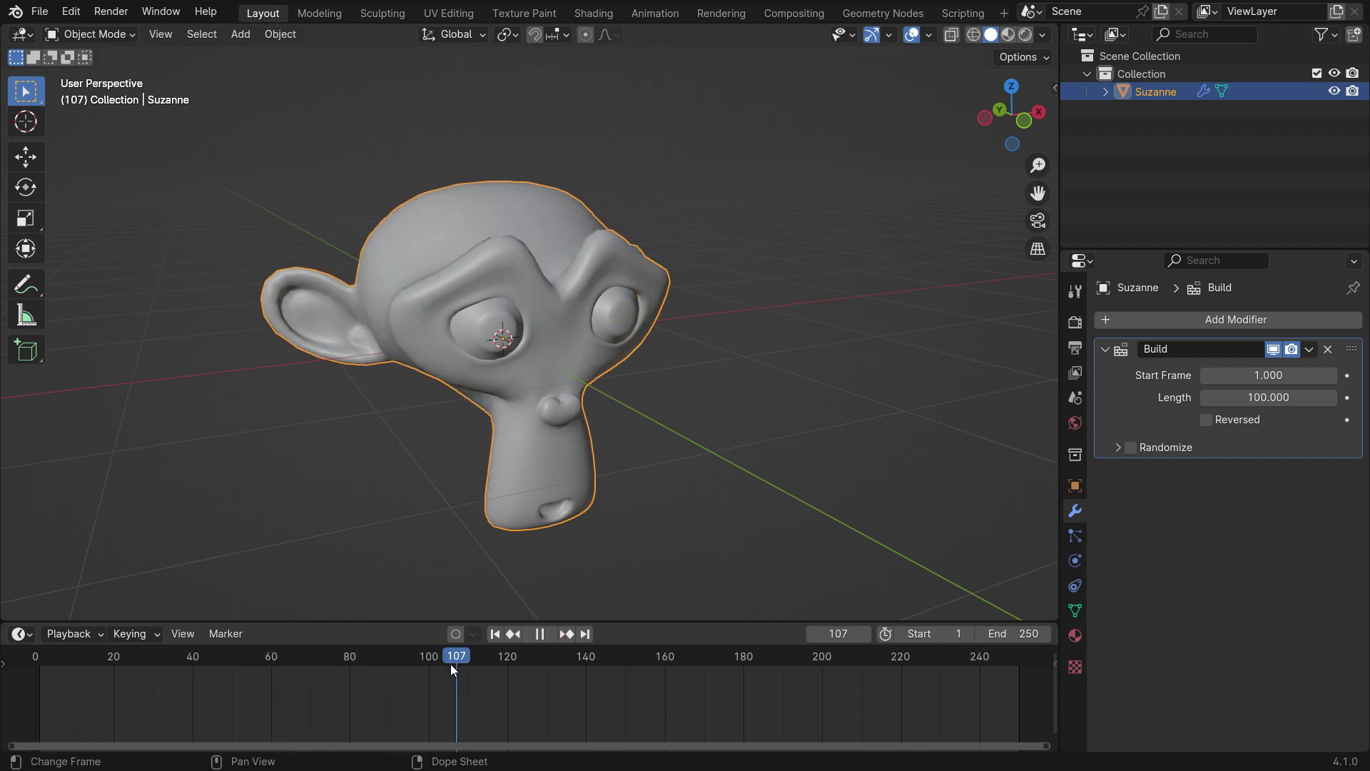
left_click_drag(441, 666, 428, 671)
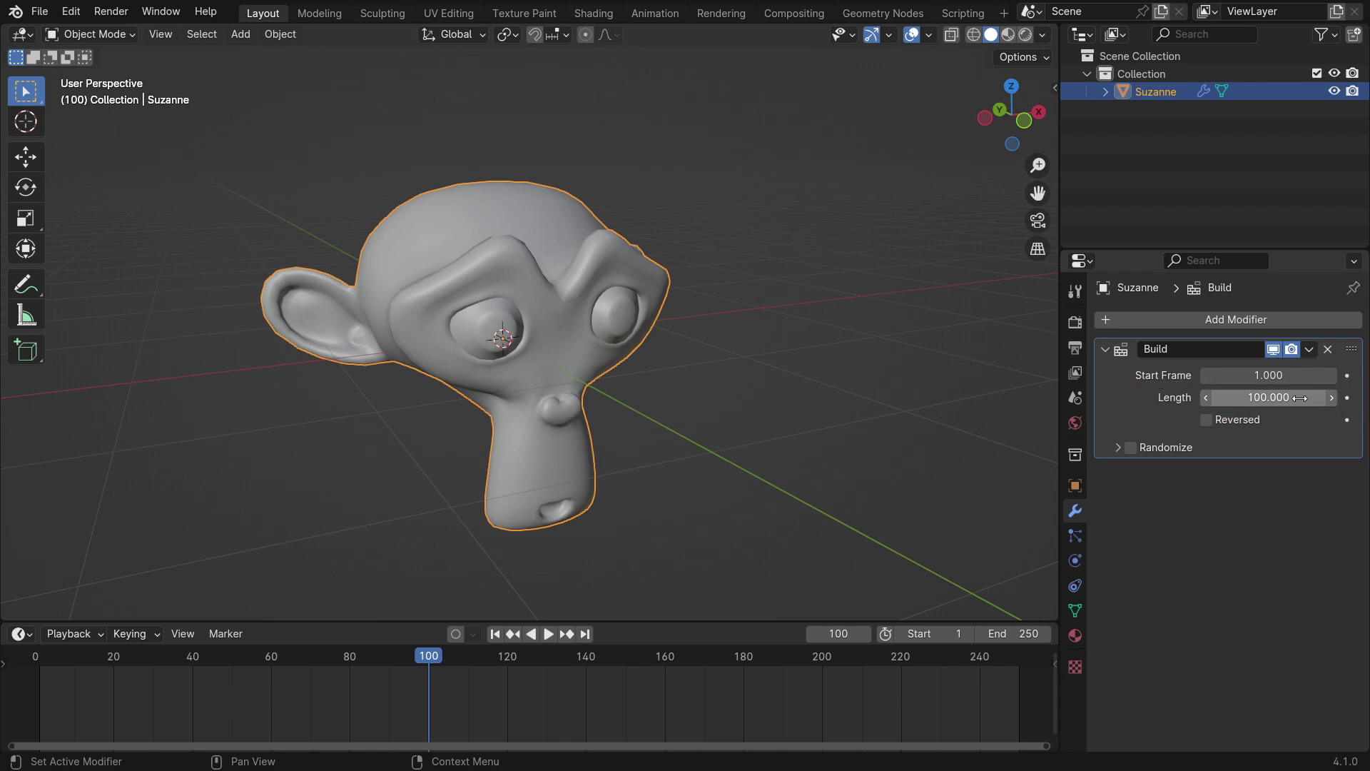
left_click(1282, 378)
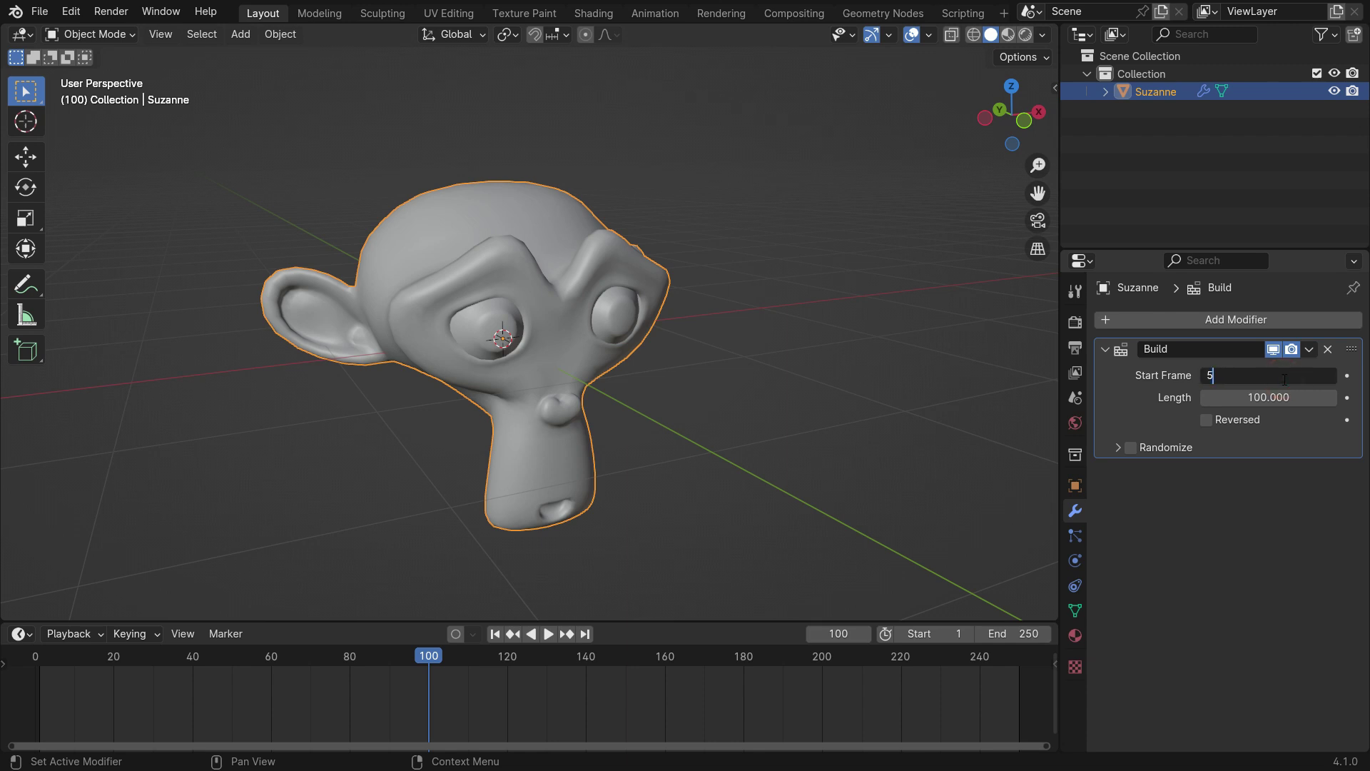
key("Return")
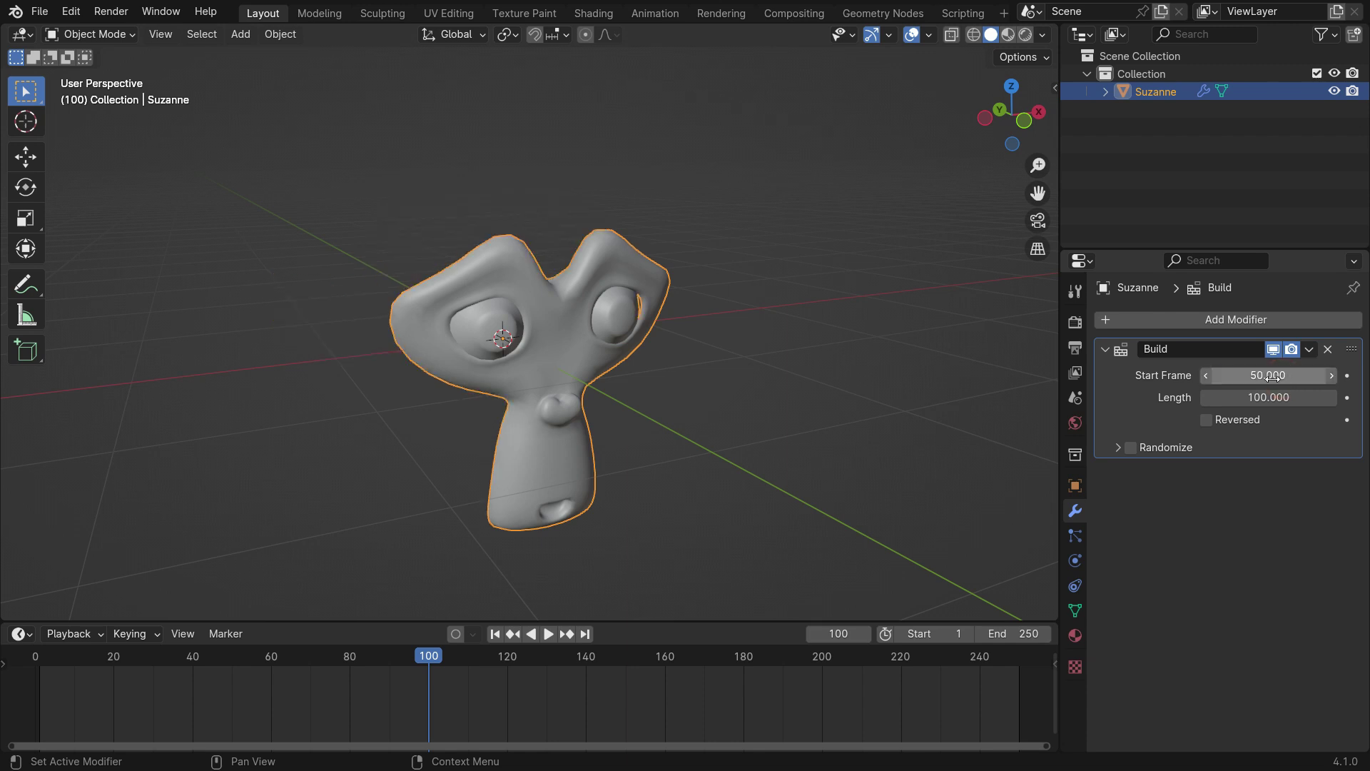
left_click(494, 635)
left_click(547, 634)
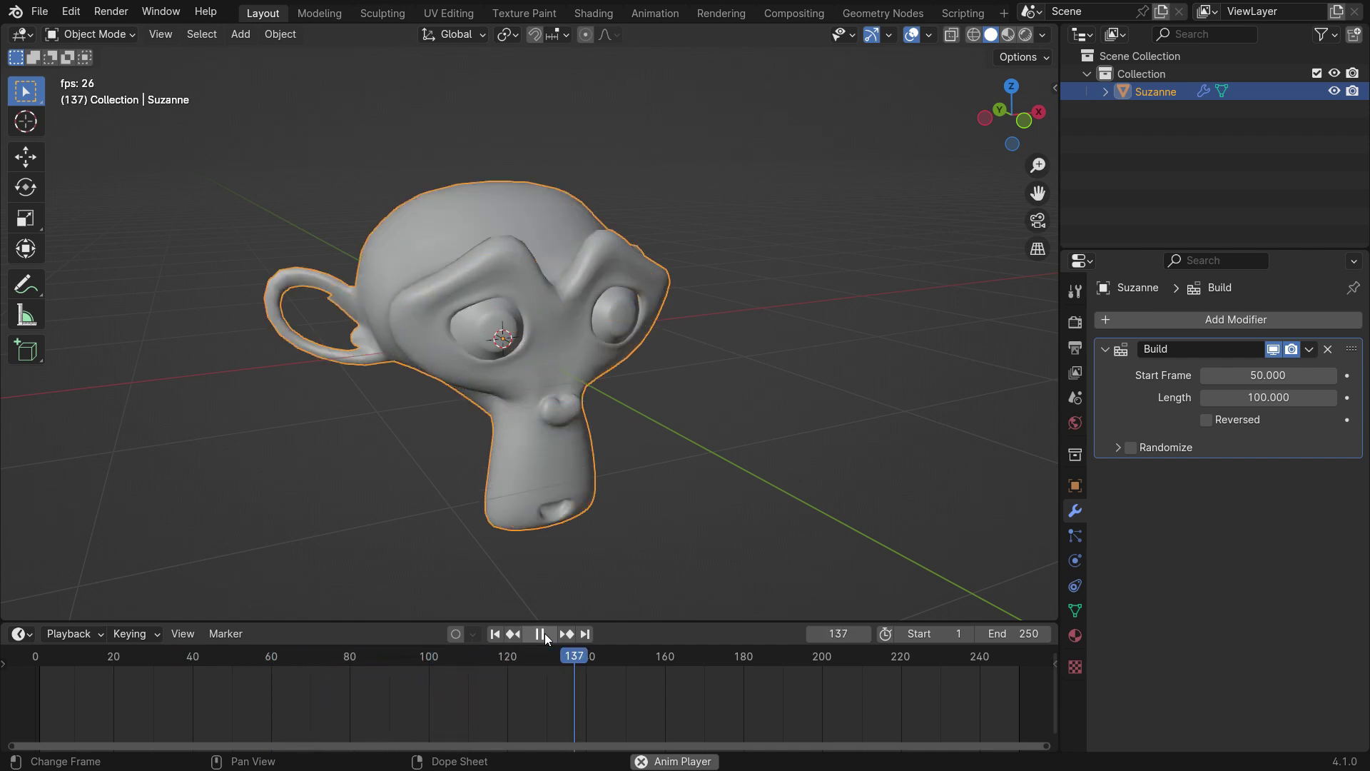
left_click(545, 633)
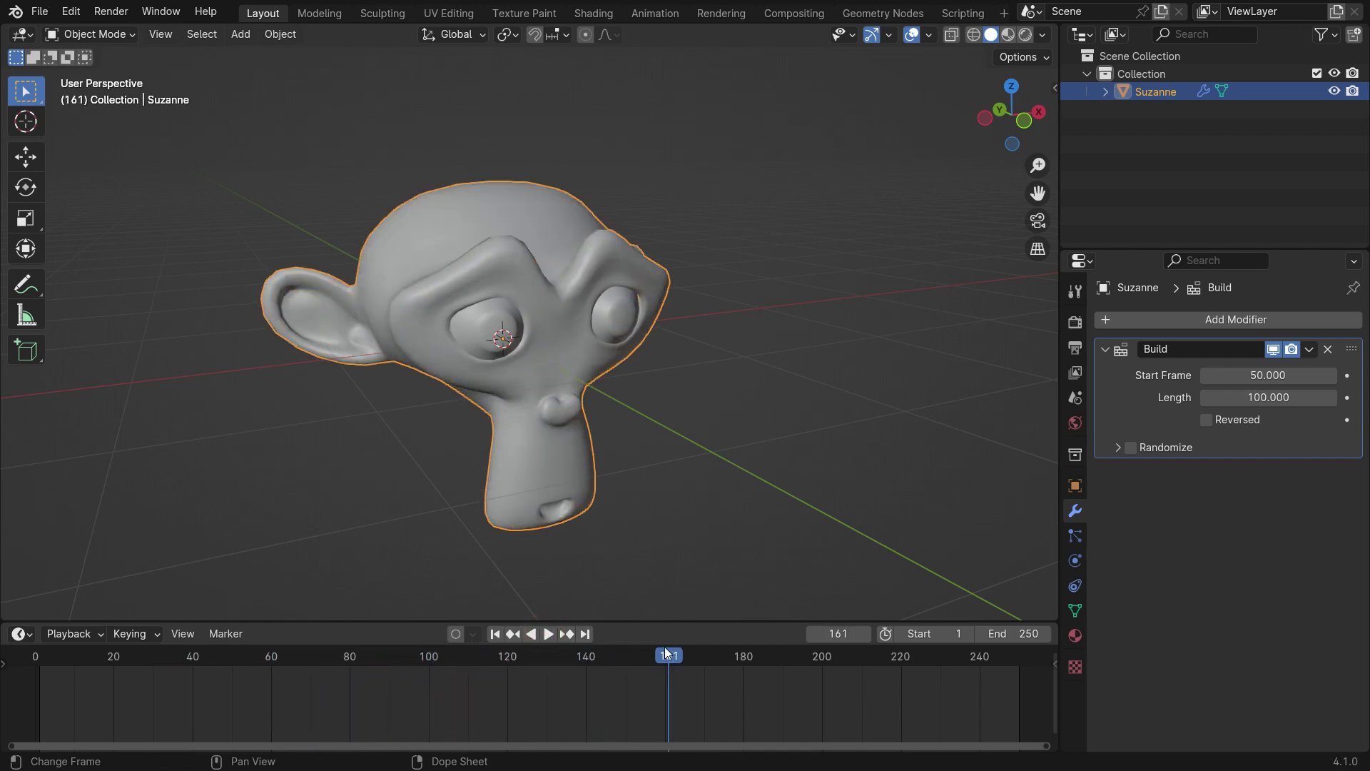
left_click(1262, 376)
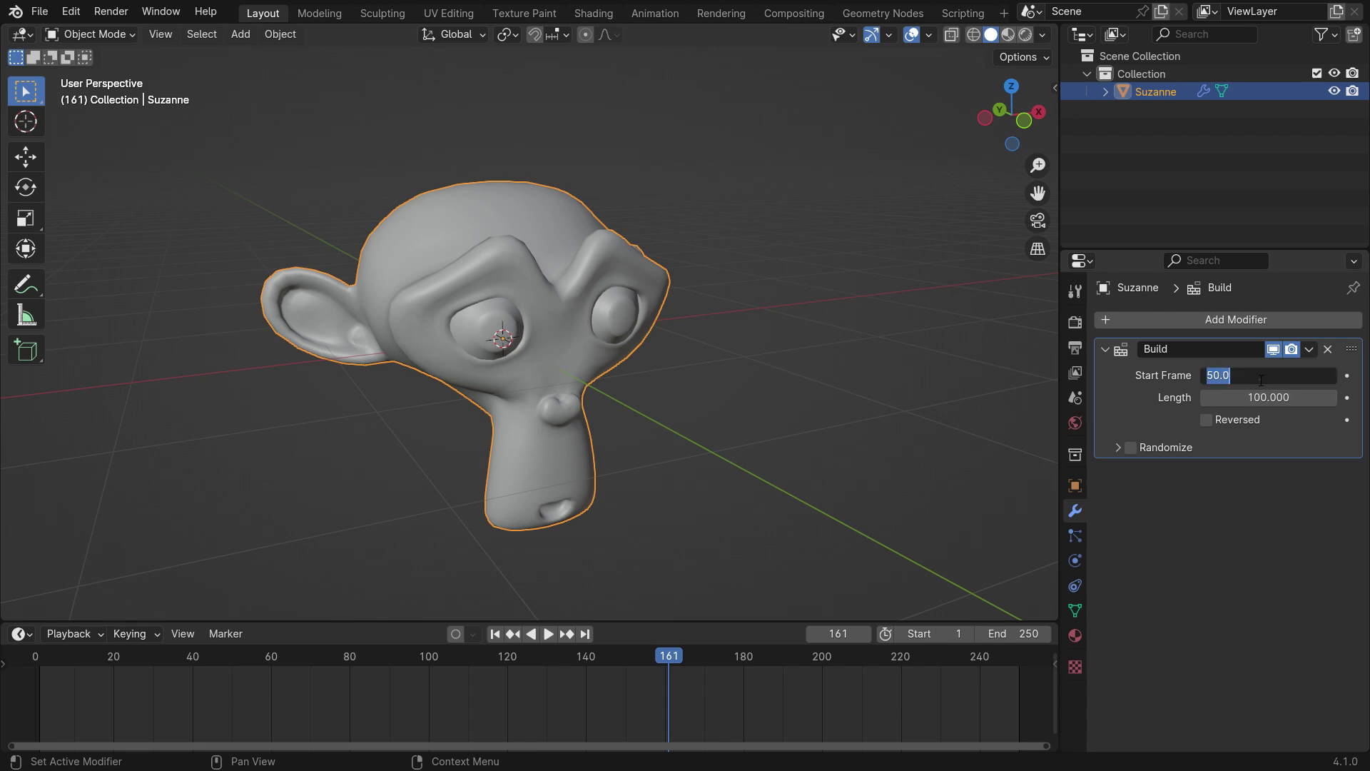
type("1")
key("Return")
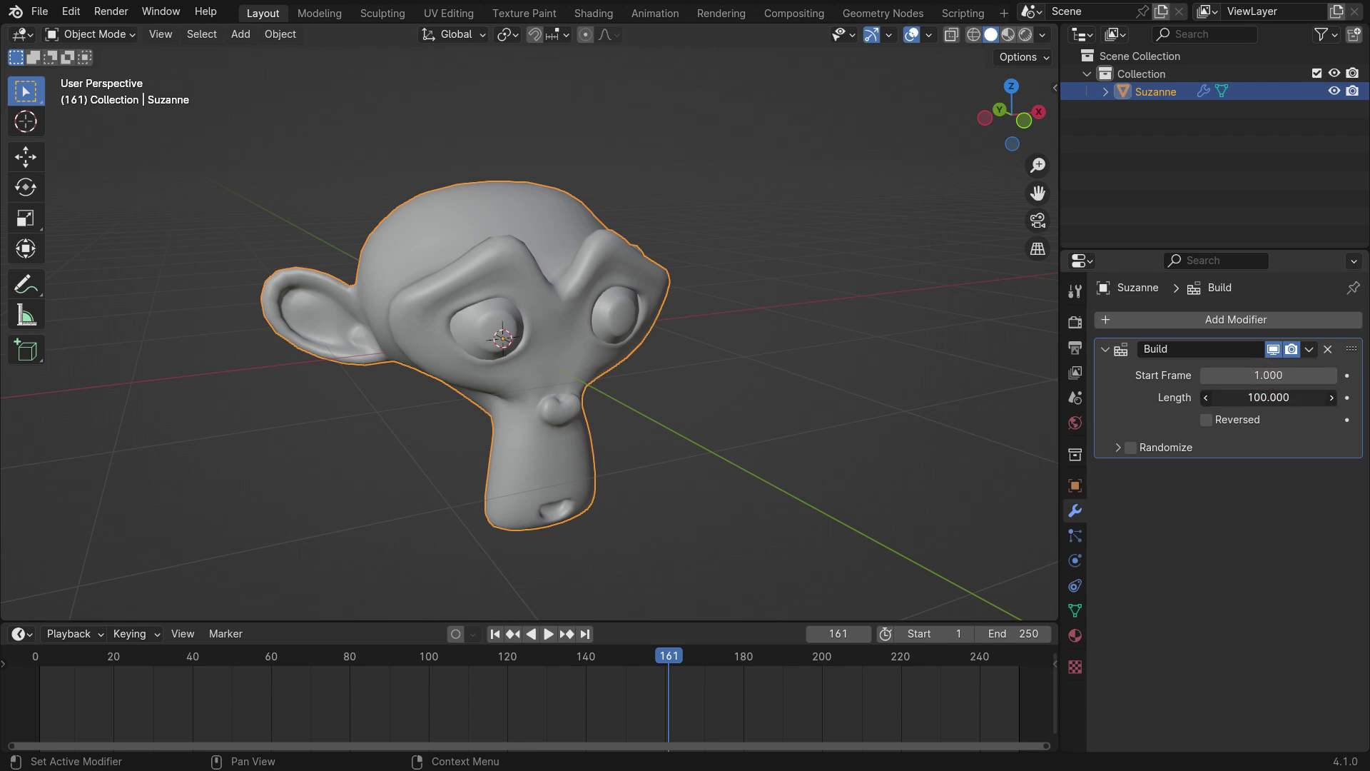
Set the Build length to 50 and preview the shorter build from frame 1
left_click(1276, 400)
type("50")
key("Return")
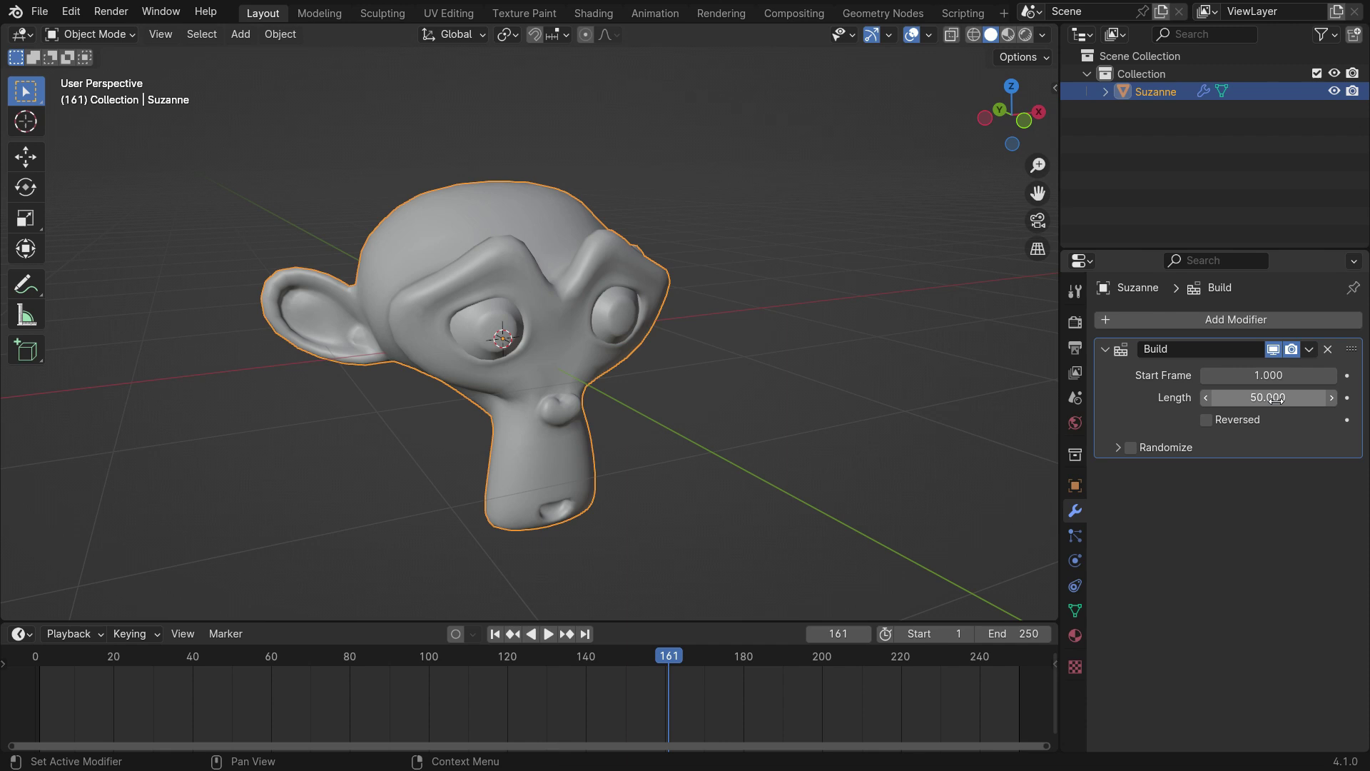
left_click(494, 634)
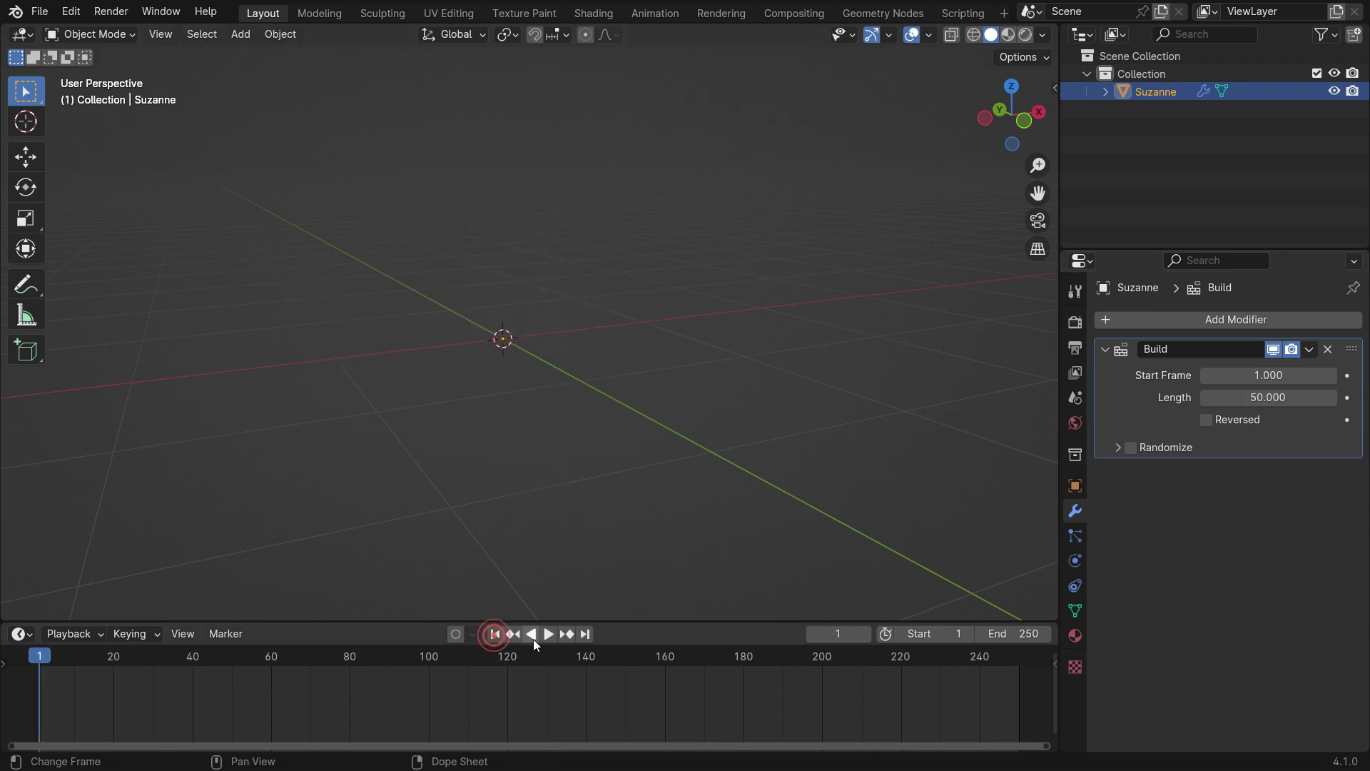
left_click(546, 634)
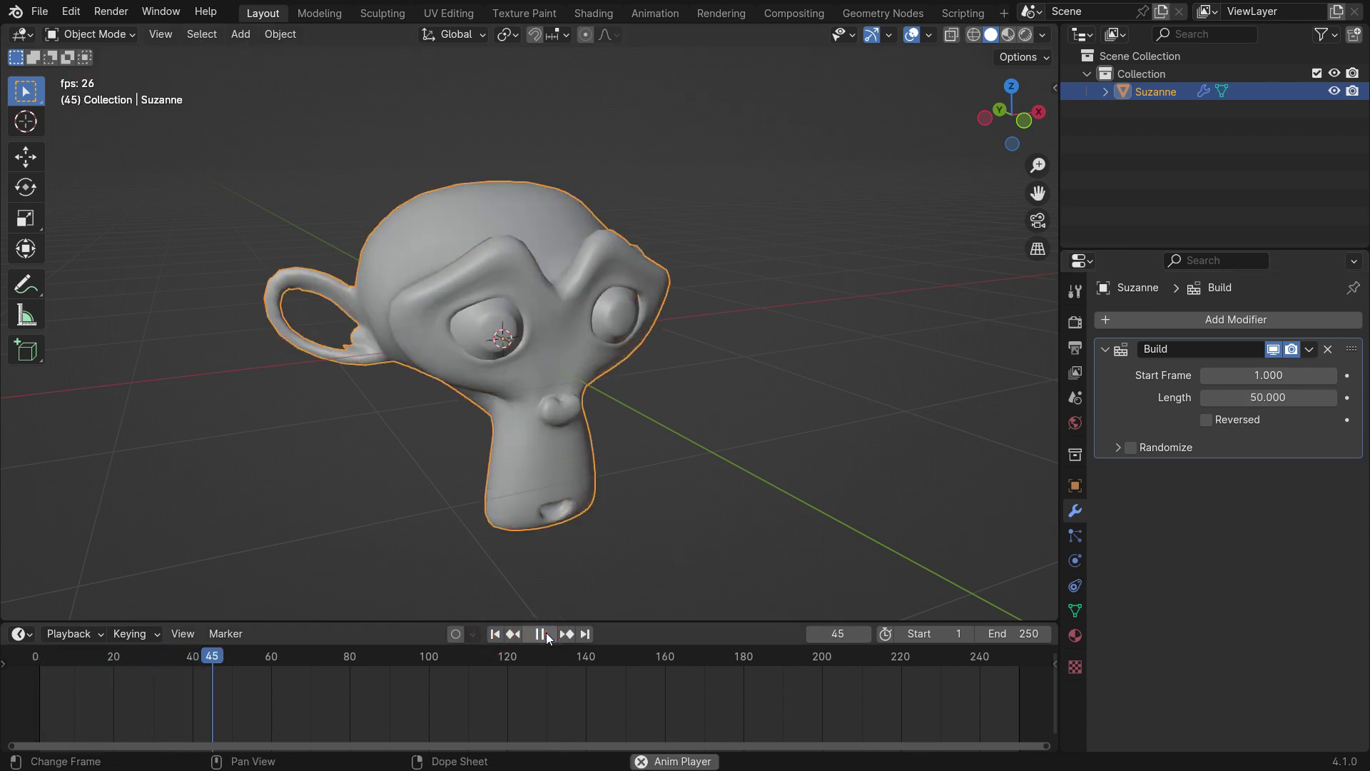
left_click(546, 633)
left_click(495, 633)
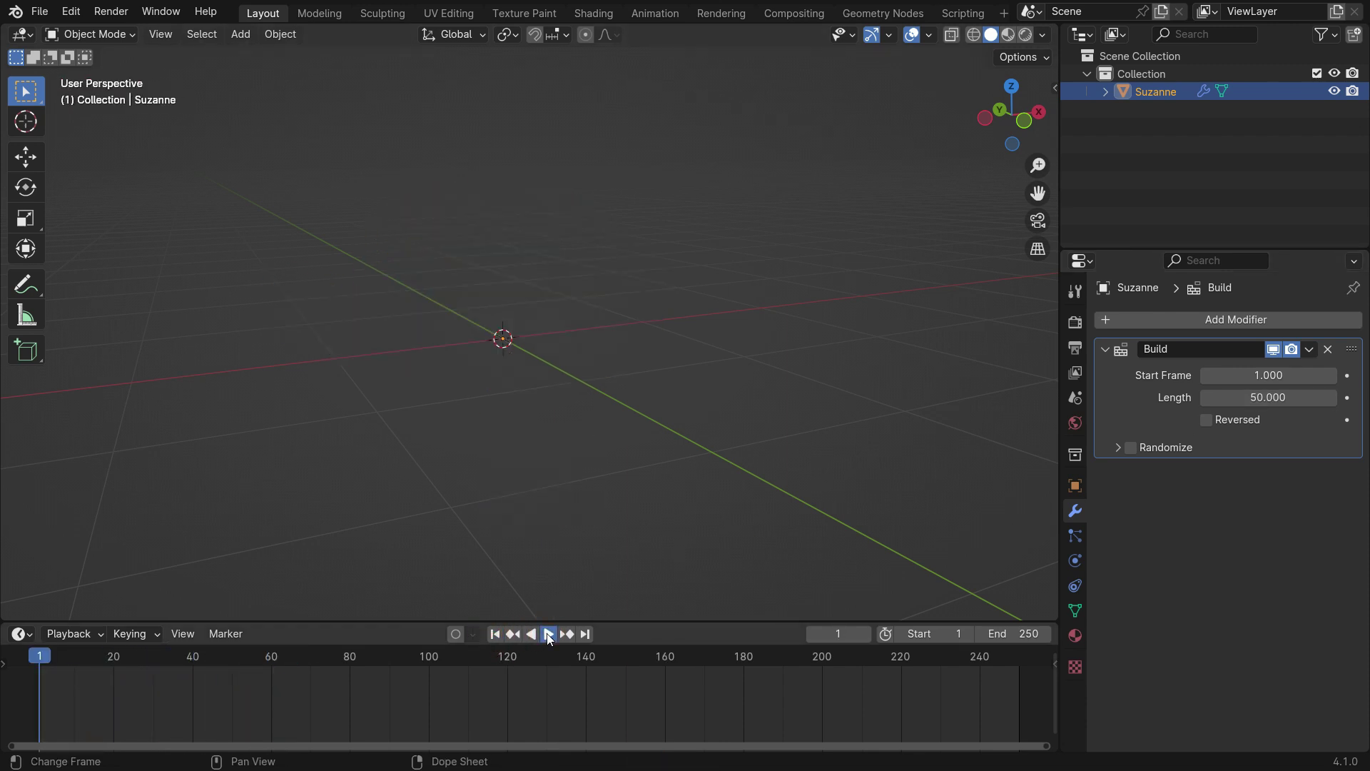
left_click(547, 634)
left_click(547, 634)
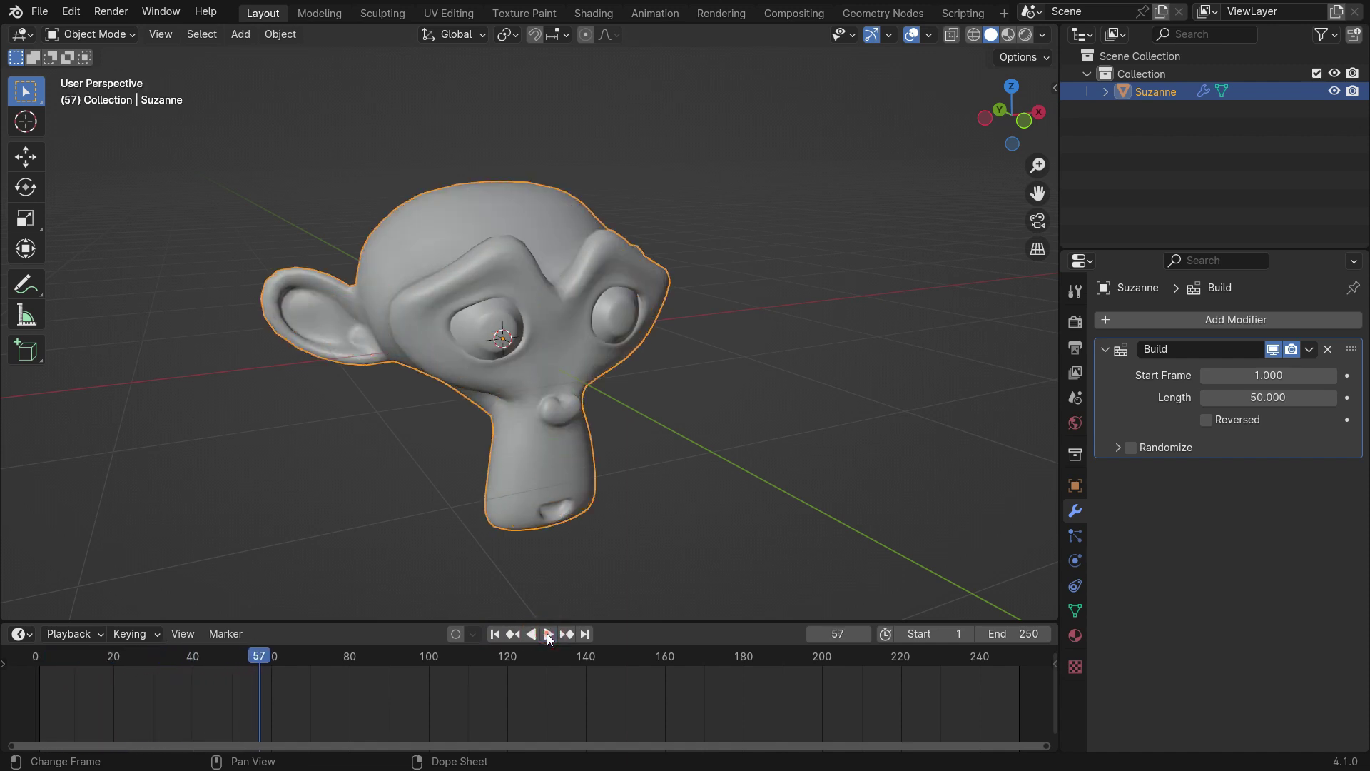
Set the Build length to 200, replay the build, and return to frame 1
left_click(1284, 394)
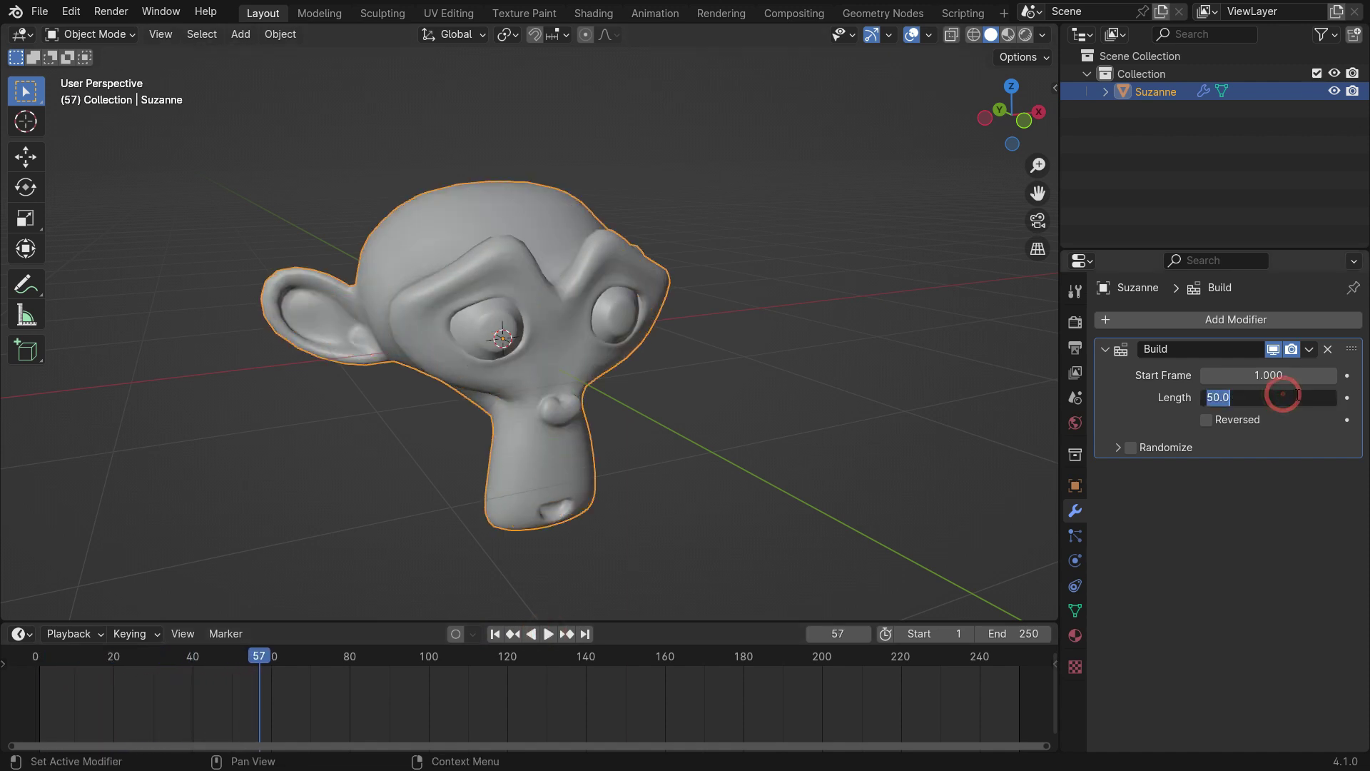
type("200")
key("Return")
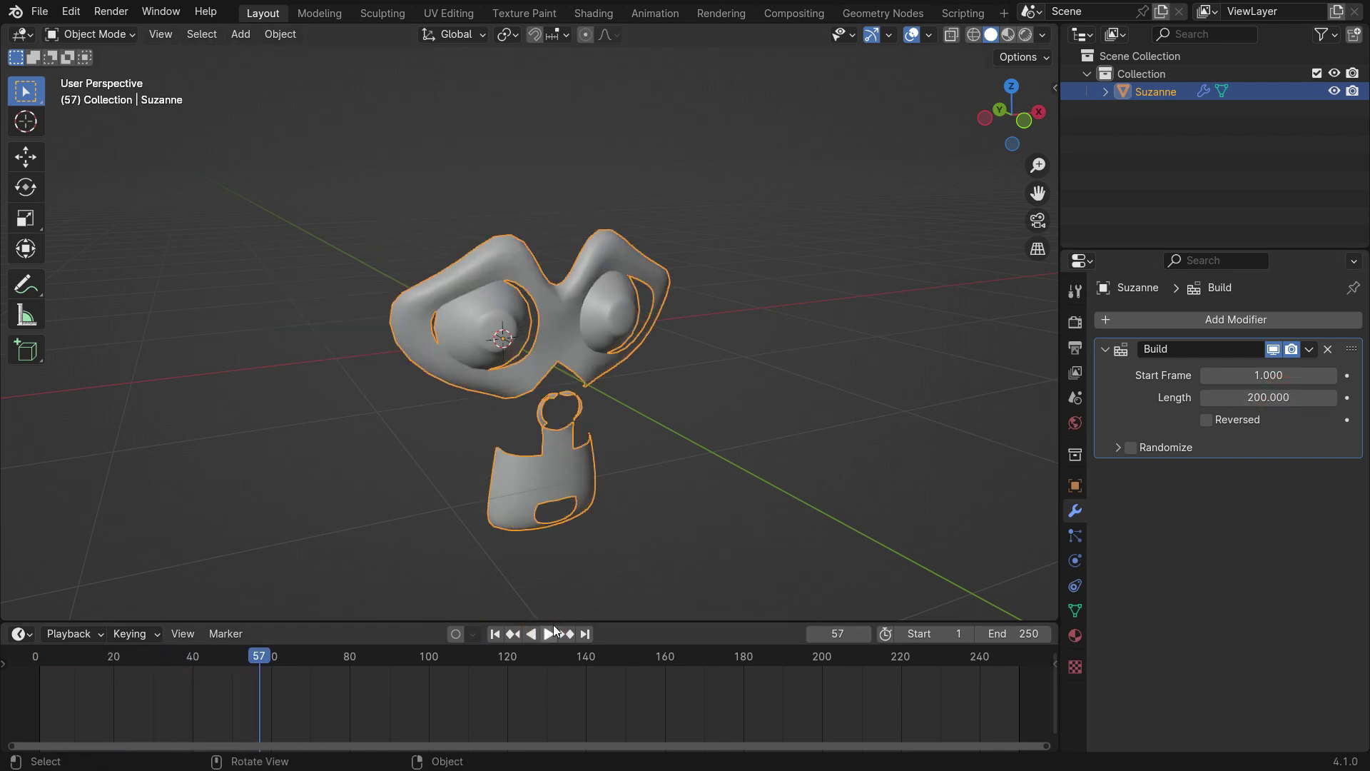
left_click(495, 634)
left_click(546, 634)
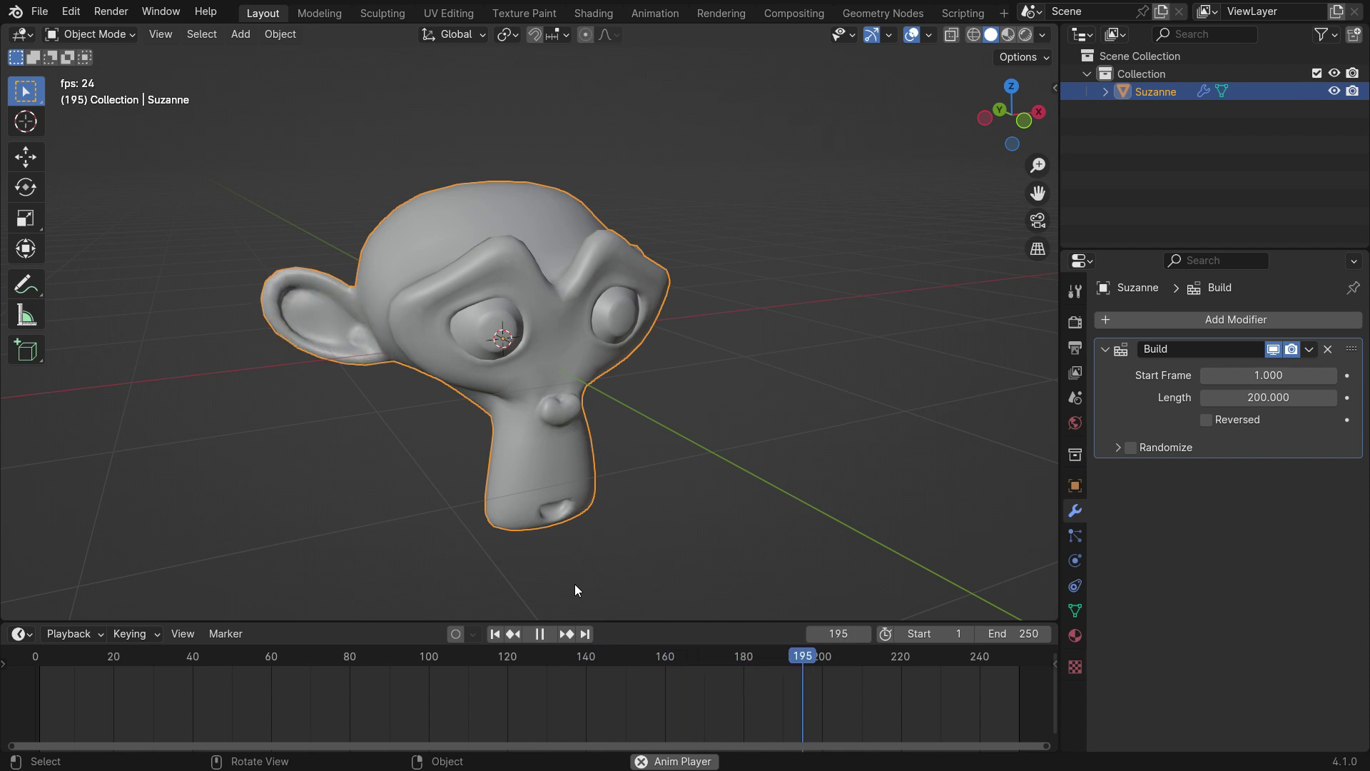
left_click(540, 634)
left_click(494, 634)
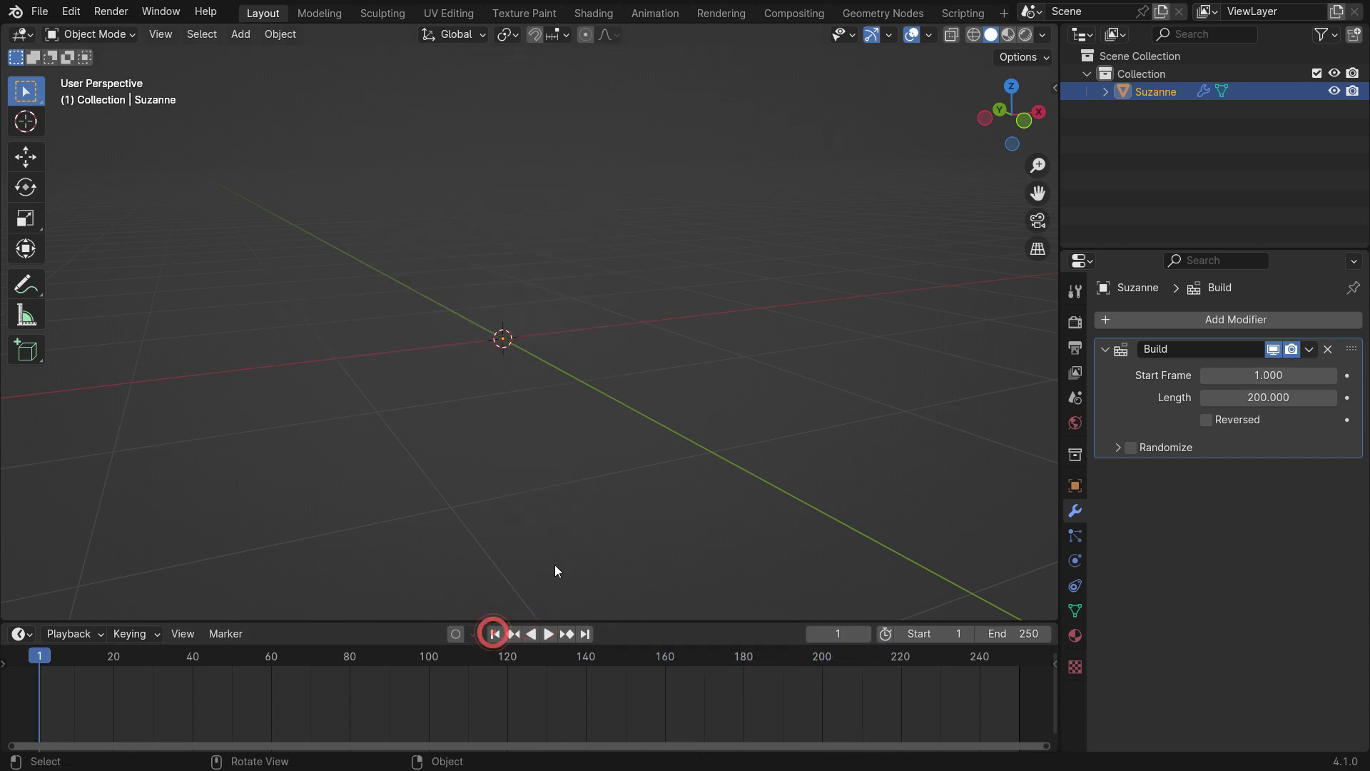
Enable Reversed on the Build modifier, preview it, and return to frame 1
left_click(1207, 422)
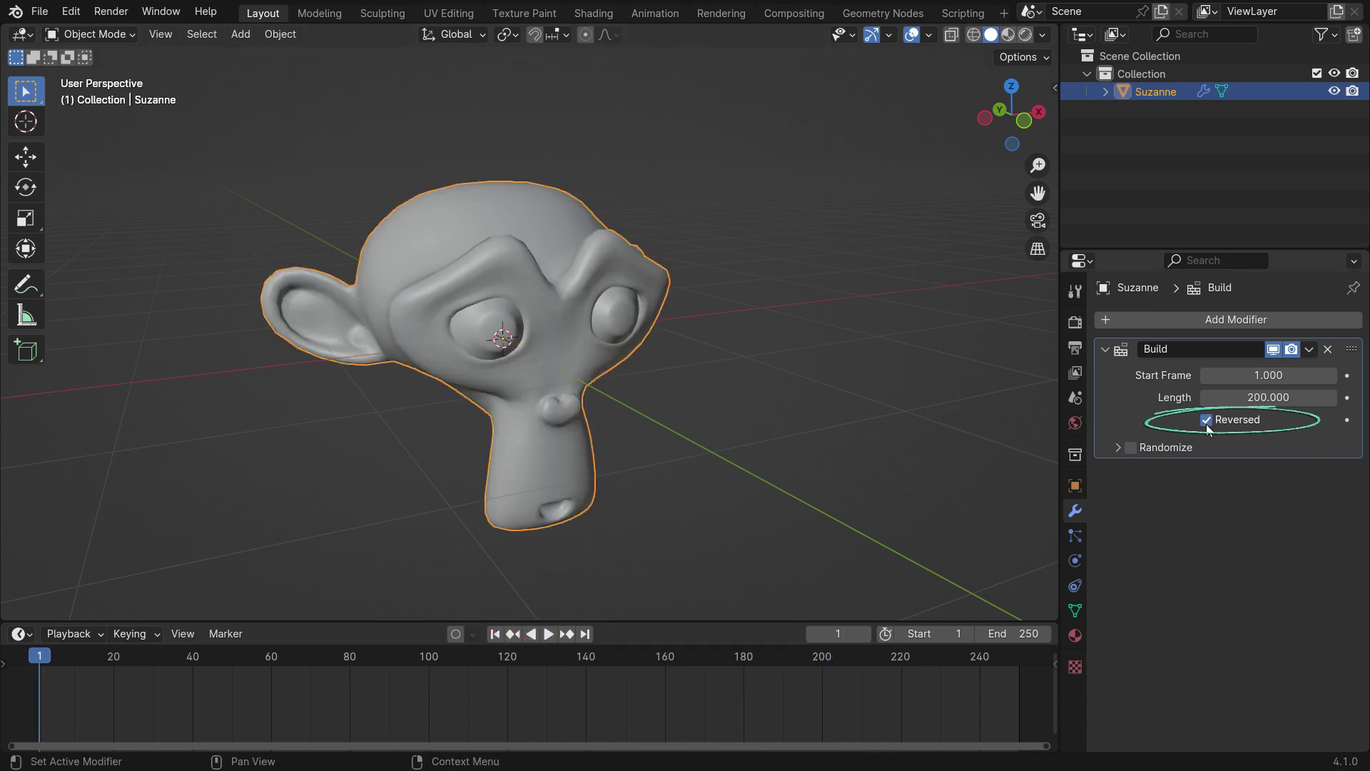
left_click(549, 634)
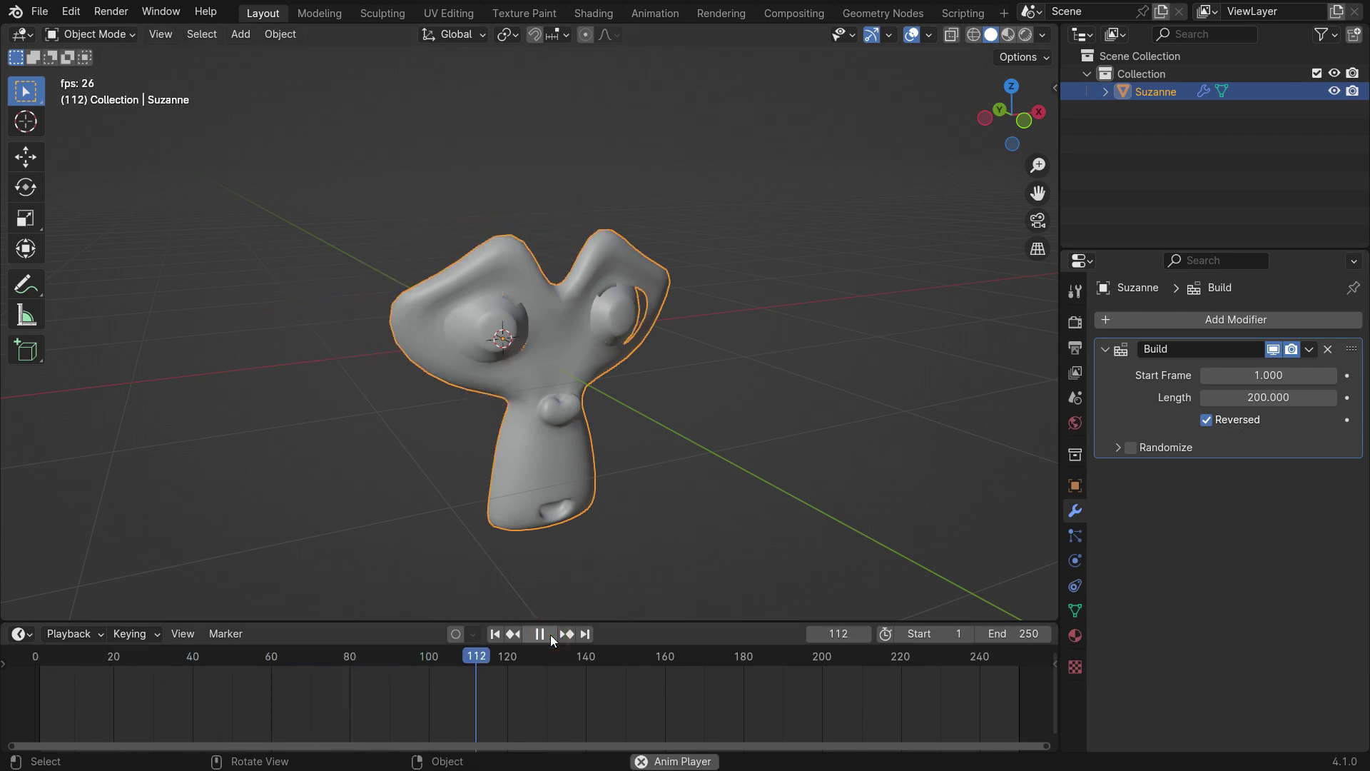
left_click(550, 635)
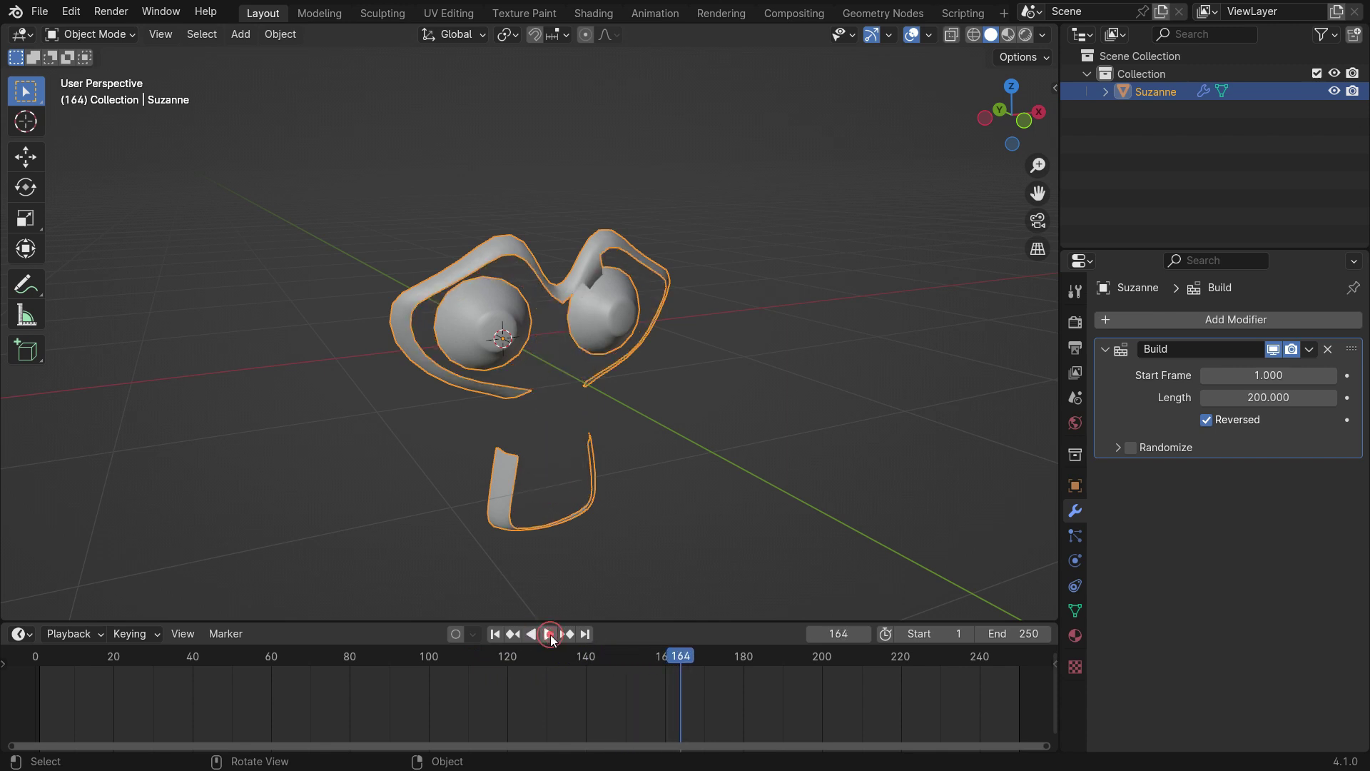
left_click(492, 636)
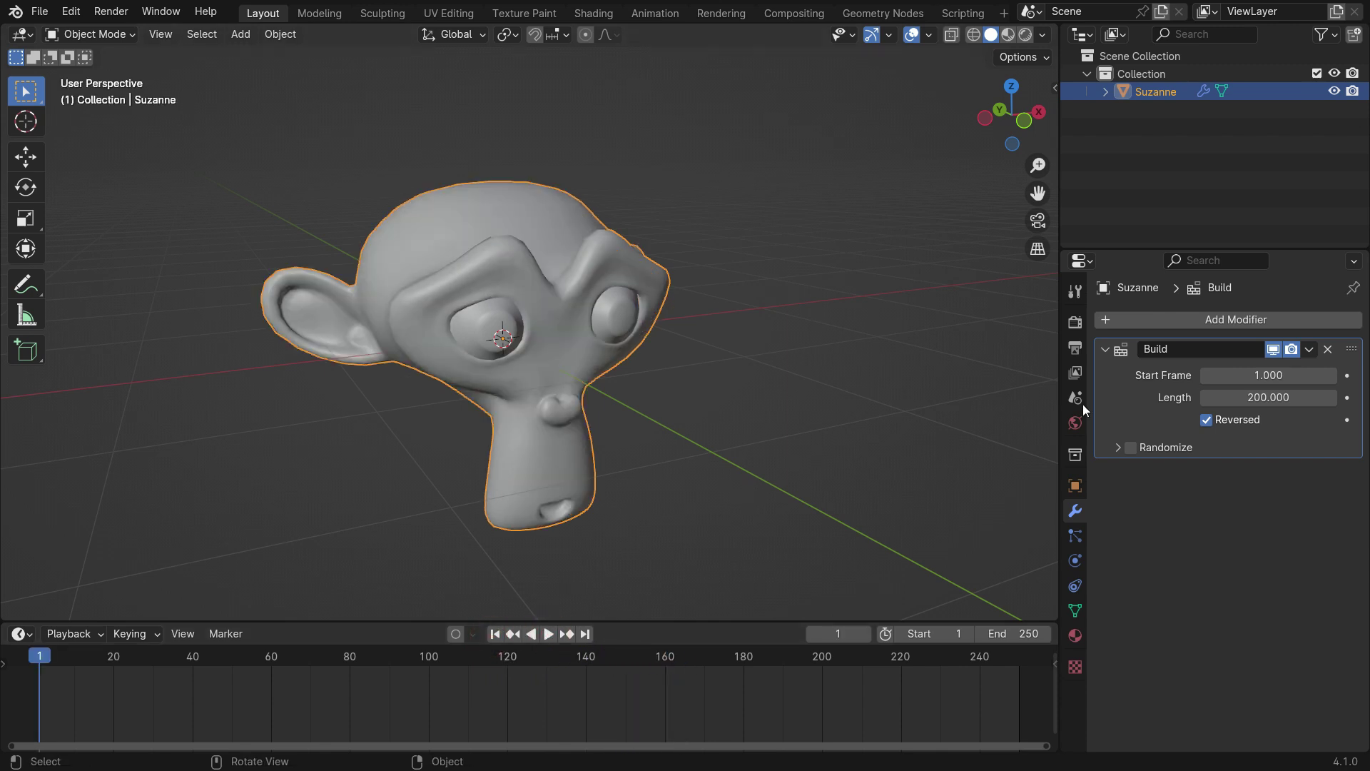
Set the Build length back to 100 and turn Reversed off
left_click(1263, 397)
key("BackSpace")
key("BackSpace")
key("BackSpace")
key("BackSpace")
key("BackSpace")
type("100")
key("Return")
left_click(1205, 421)
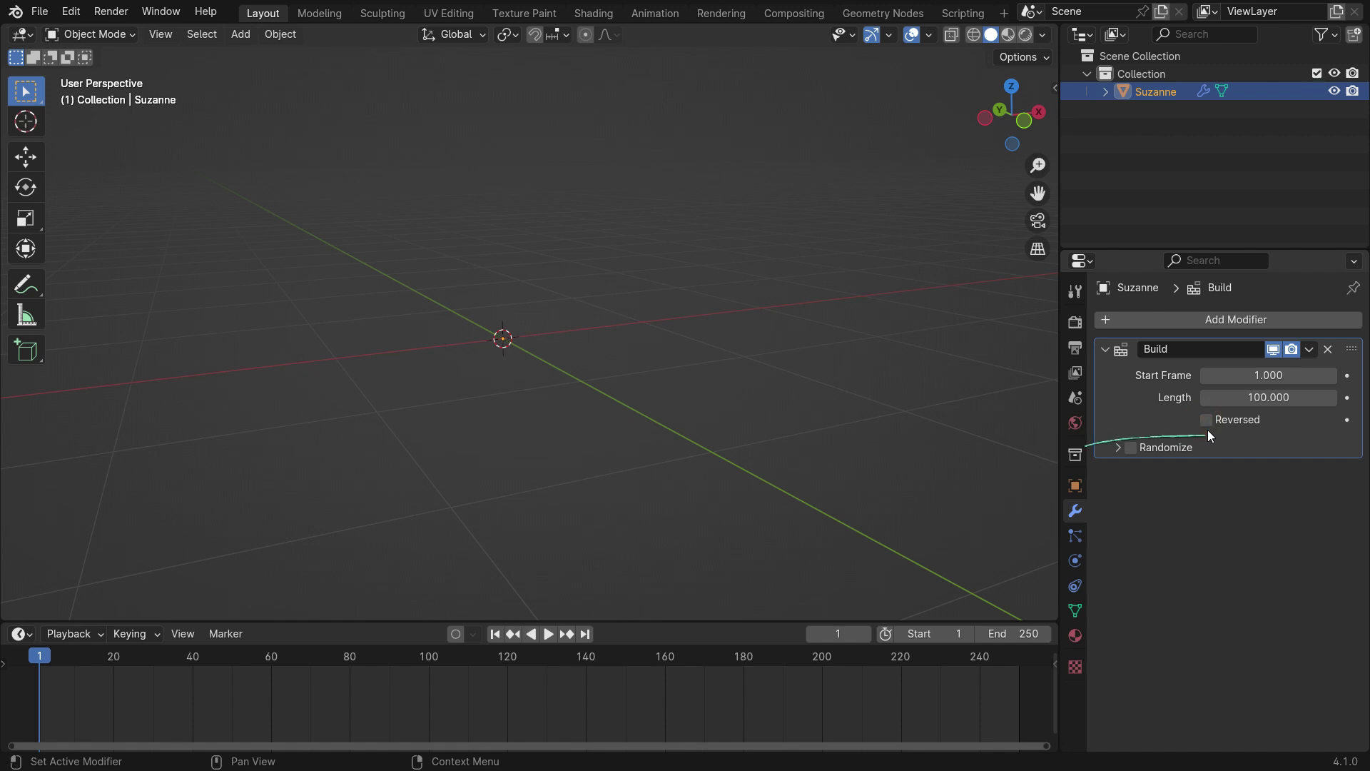
Turn on Randomize for the Build modifier and preview the random face order
left_click(1131, 447)
left_click(1118, 449)
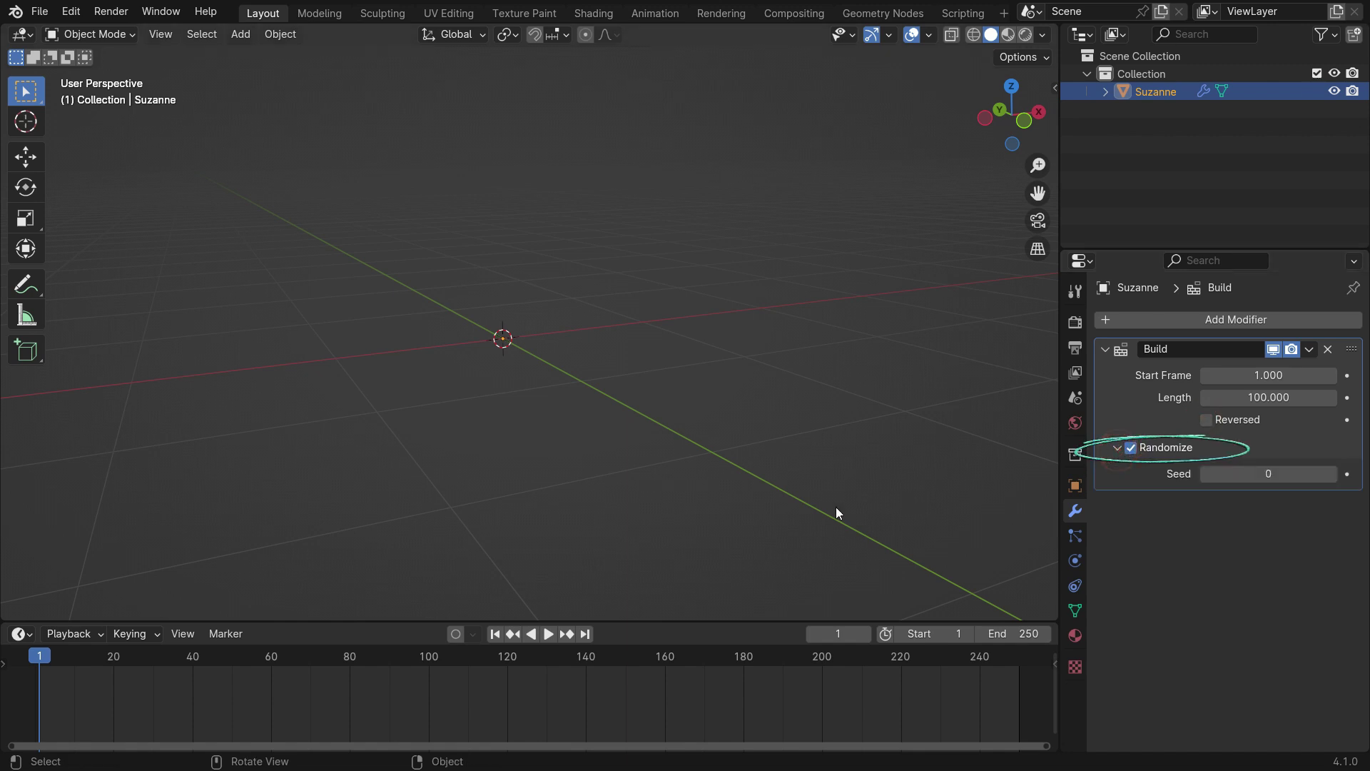
left_click(549, 633)
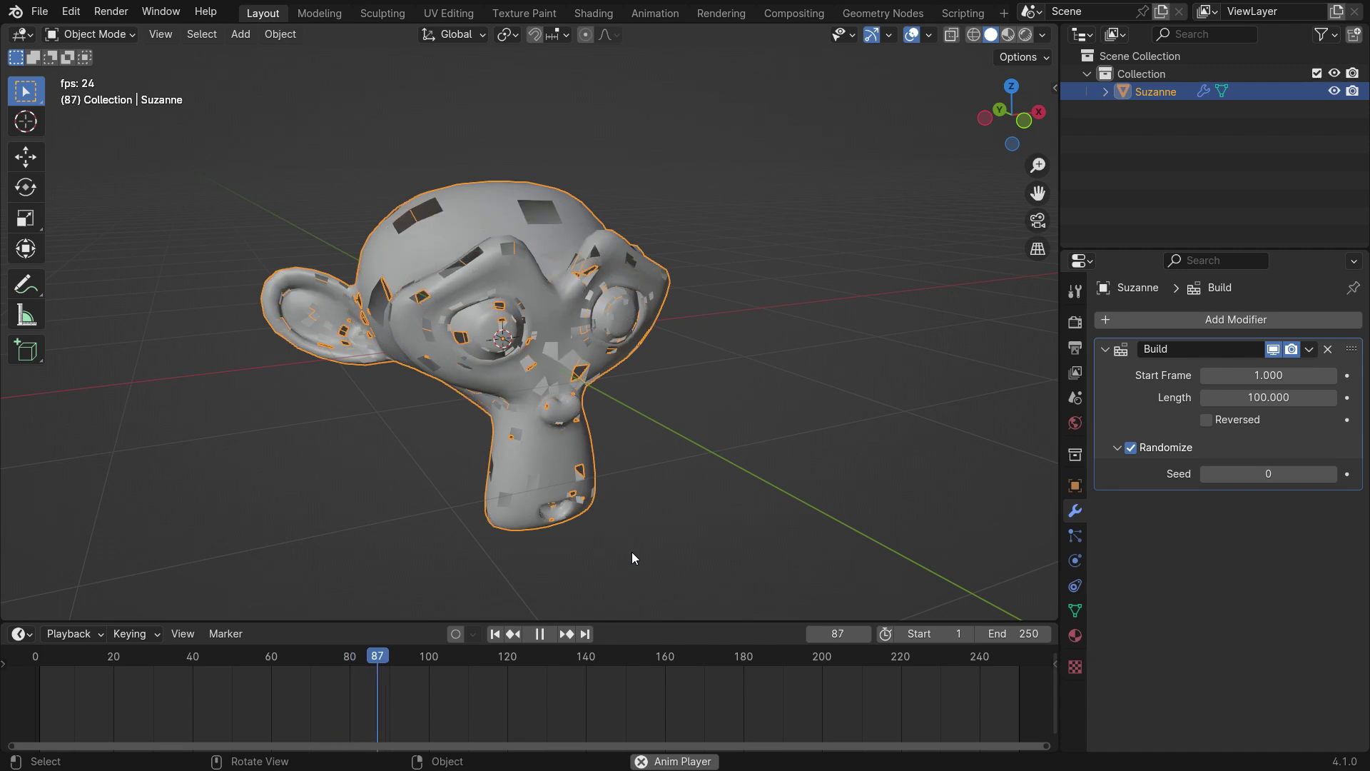
left_click(540, 633)
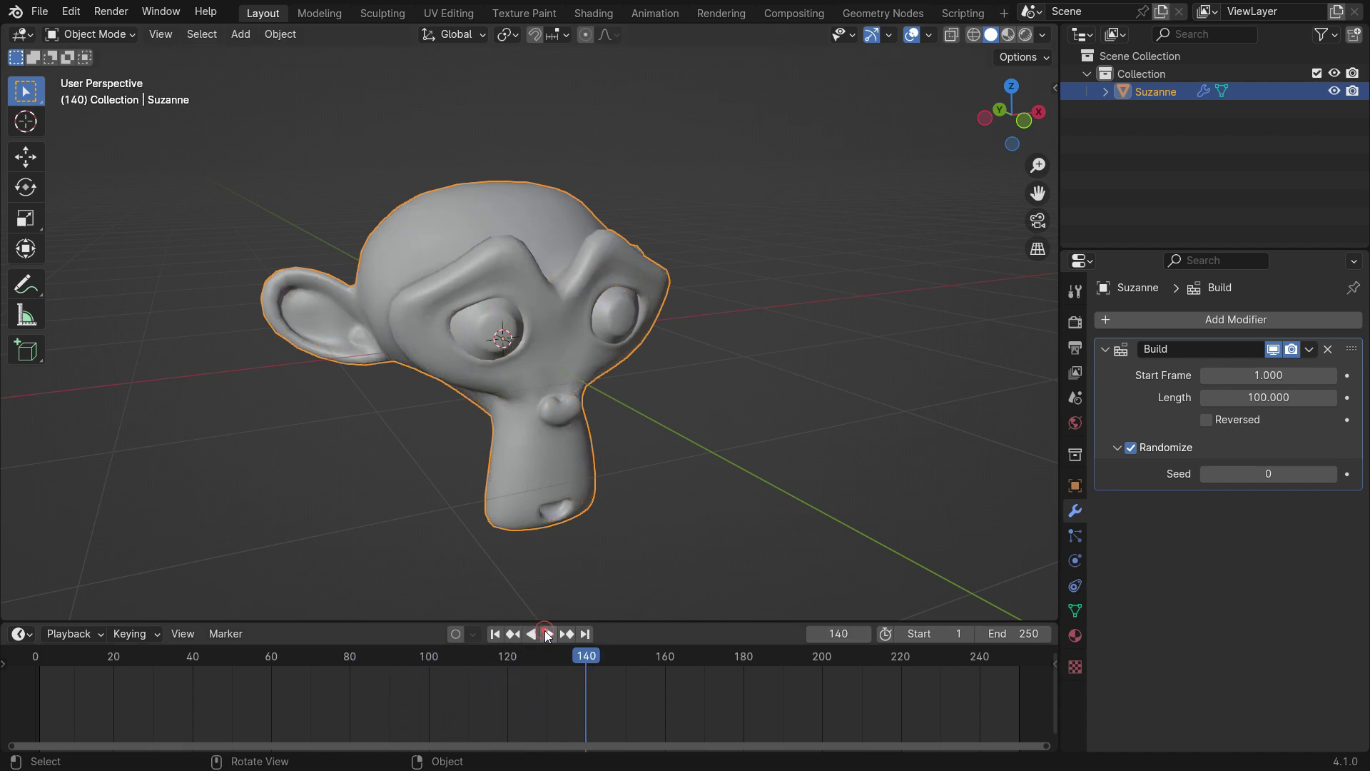
left_click(496, 634)
Replay partway, change the Seed to 38, then turn Randomize off
left_click(548, 634)
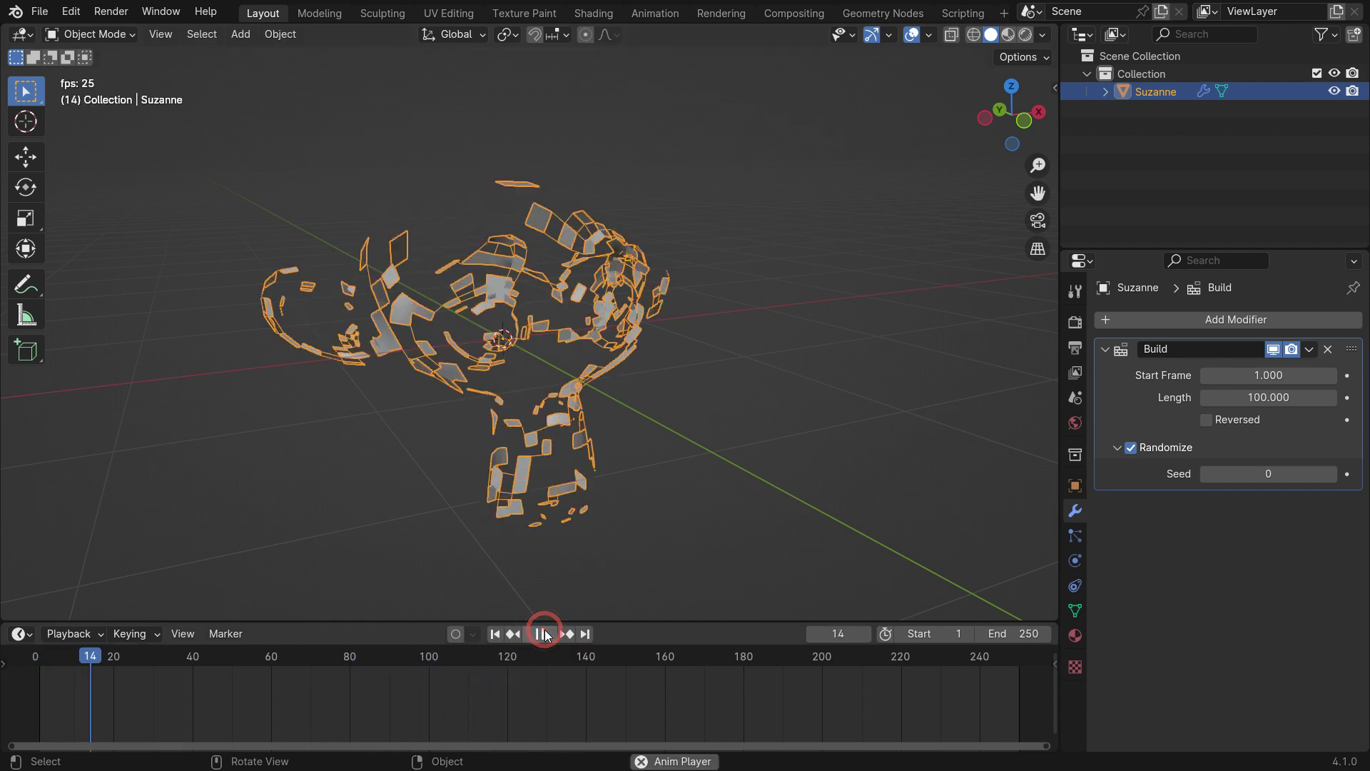
left_click(547, 634)
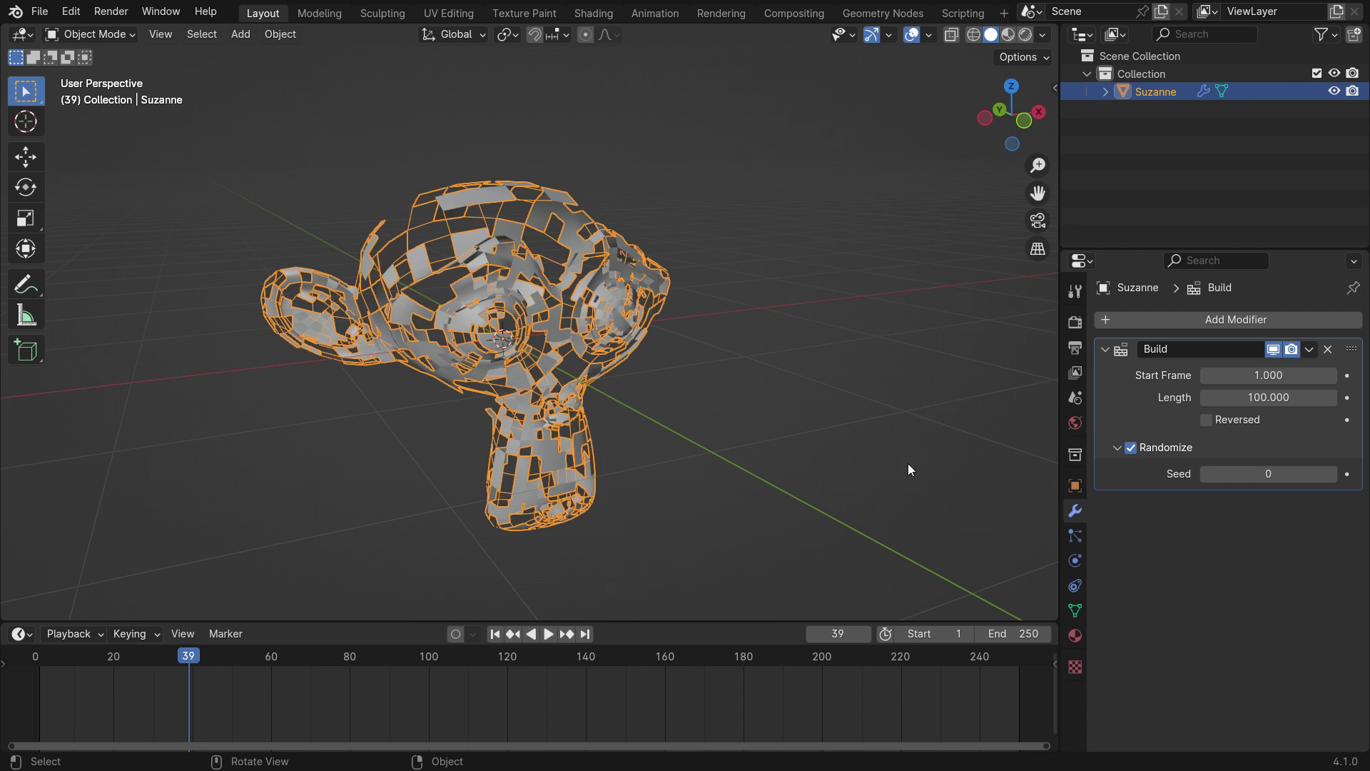
left_click_drag(1259, 474, 1228, 477)
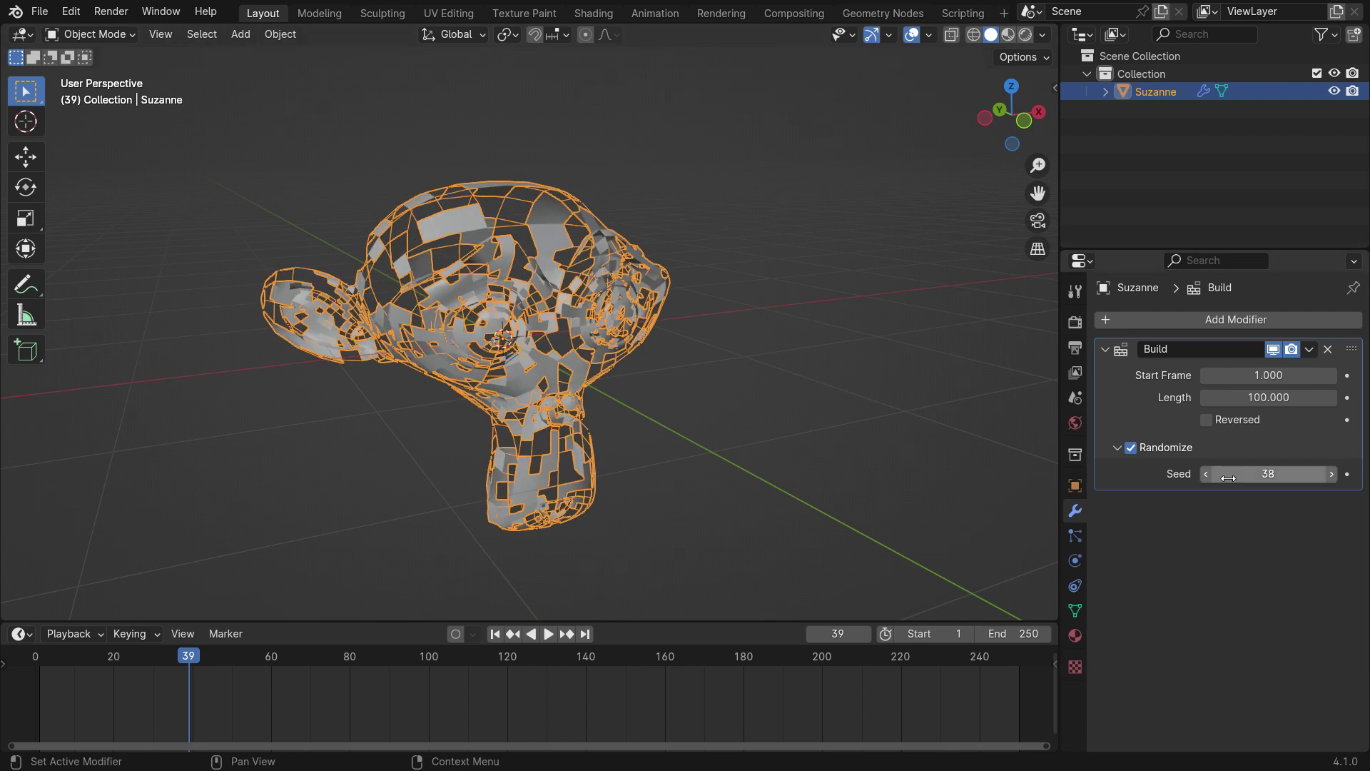
left_click(1133, 448)
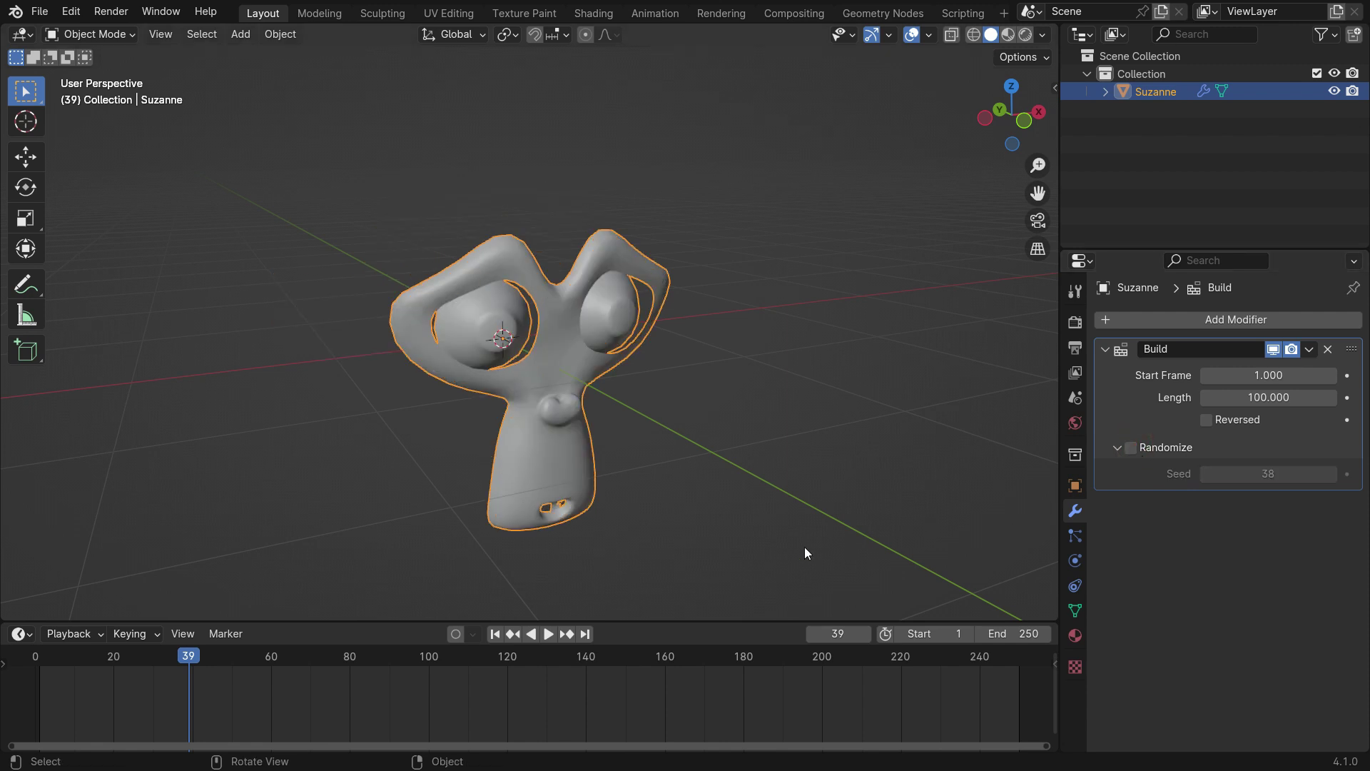
From frame 1, sort Suzanne's faces along the View X Axis in Edit Mode, then exit to Object Mode
left_click(497, 635)
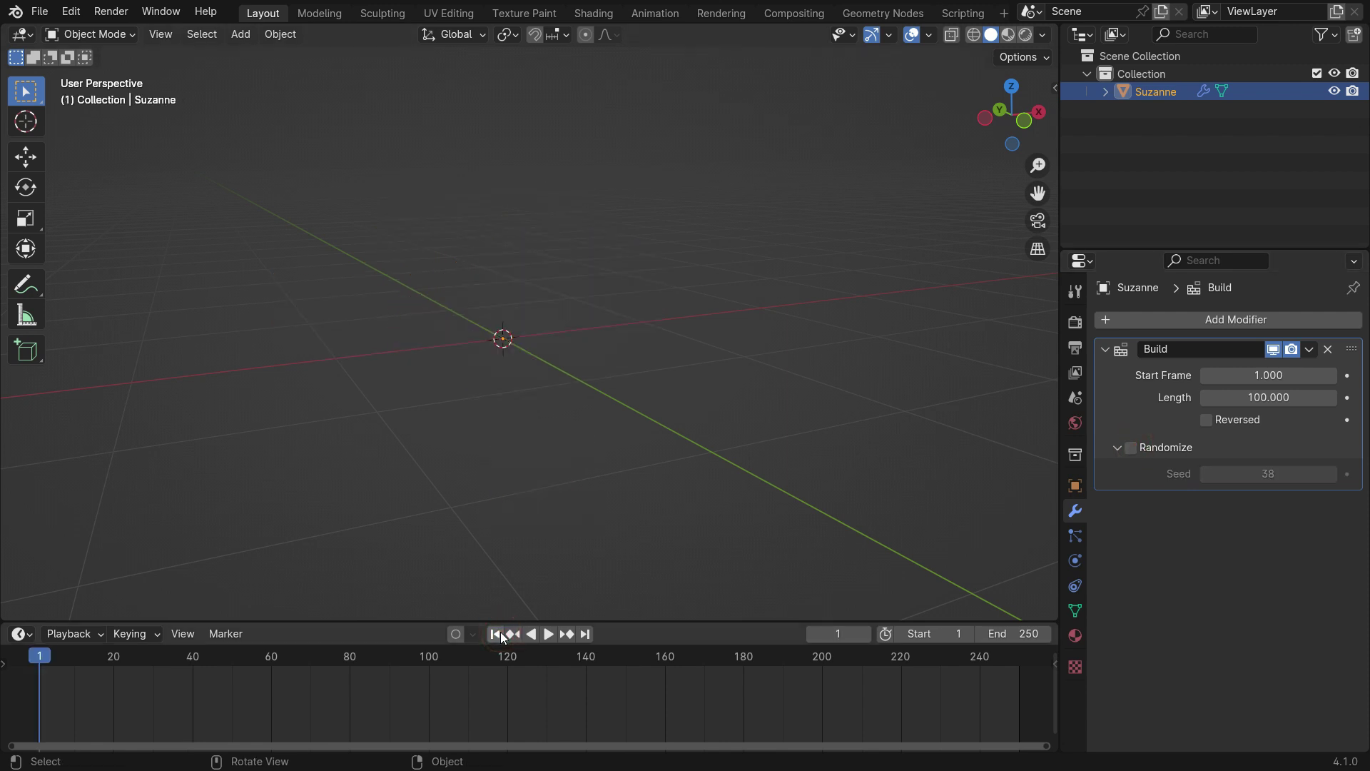
key("Tab")
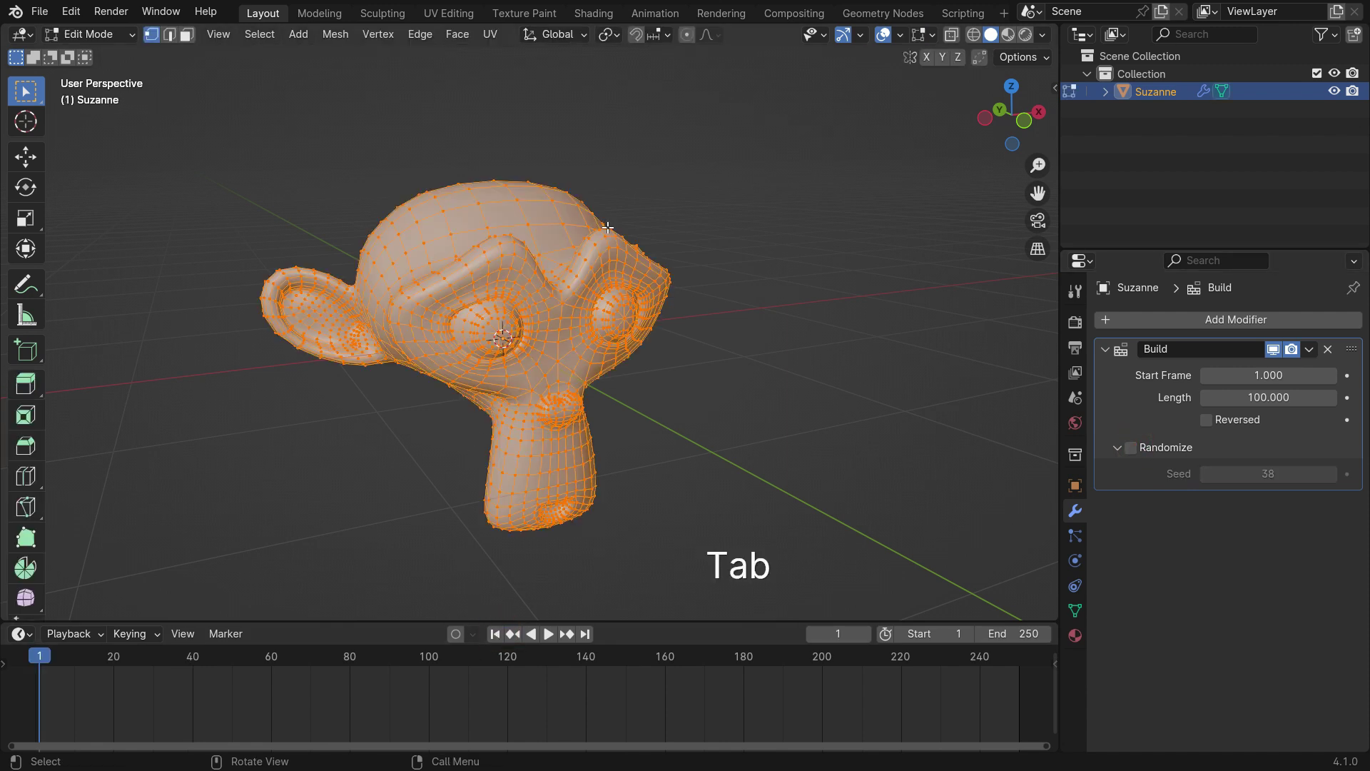
left_click(337, 36)
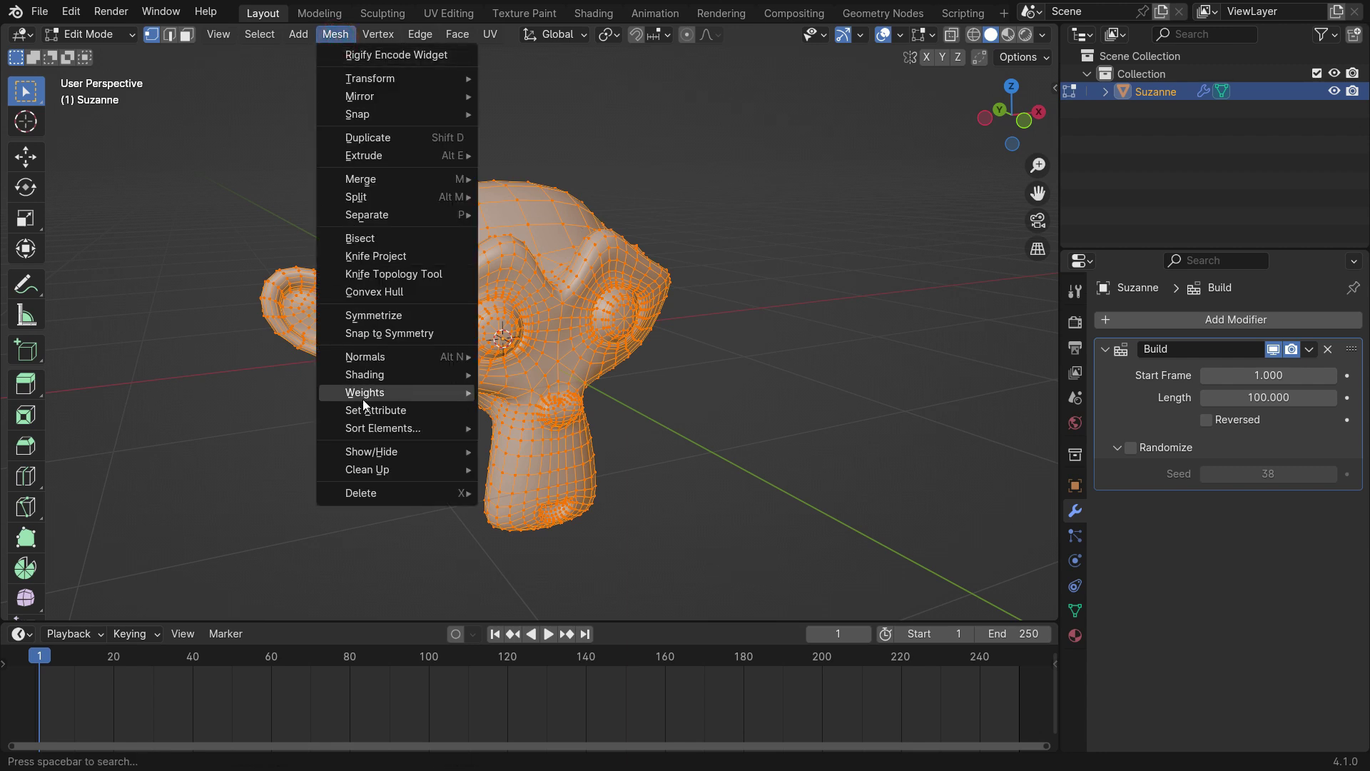
mouse_move(366, 427)
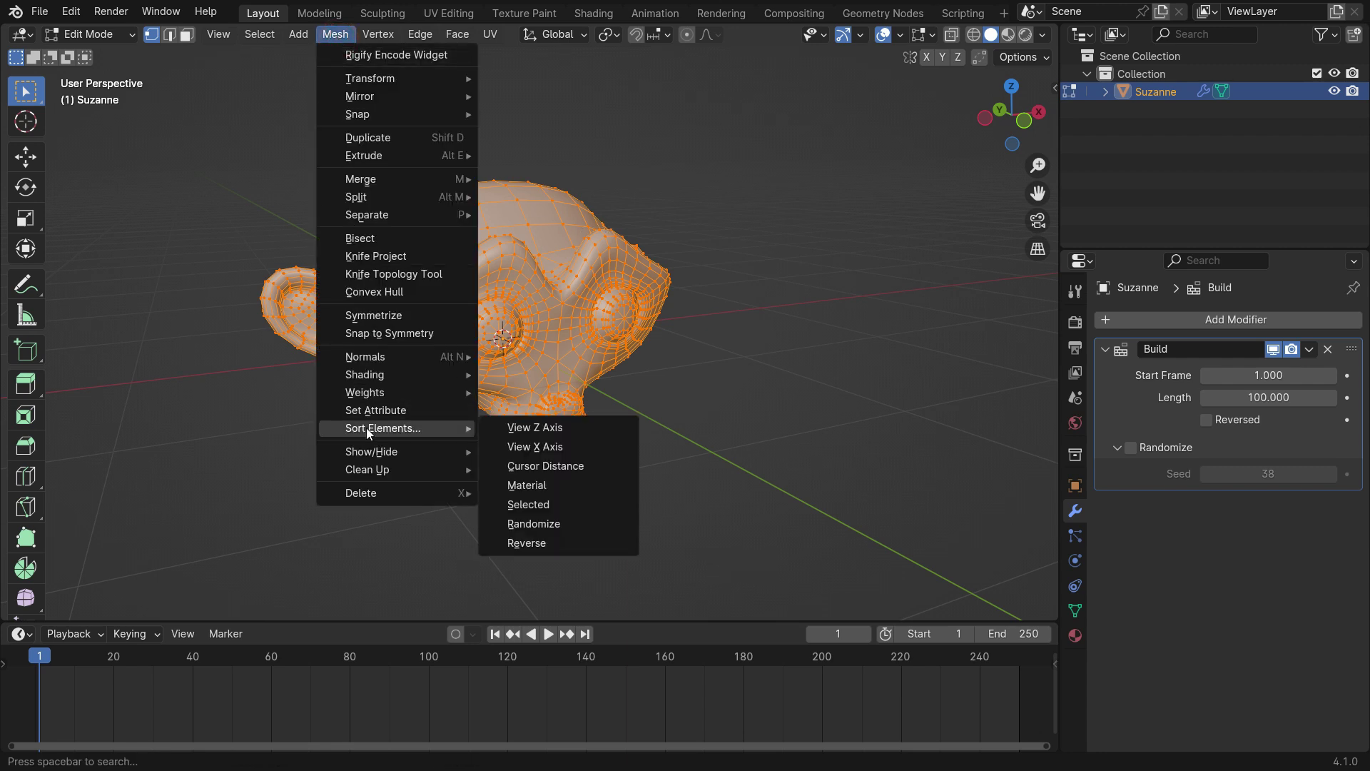
left_click(594, 452)
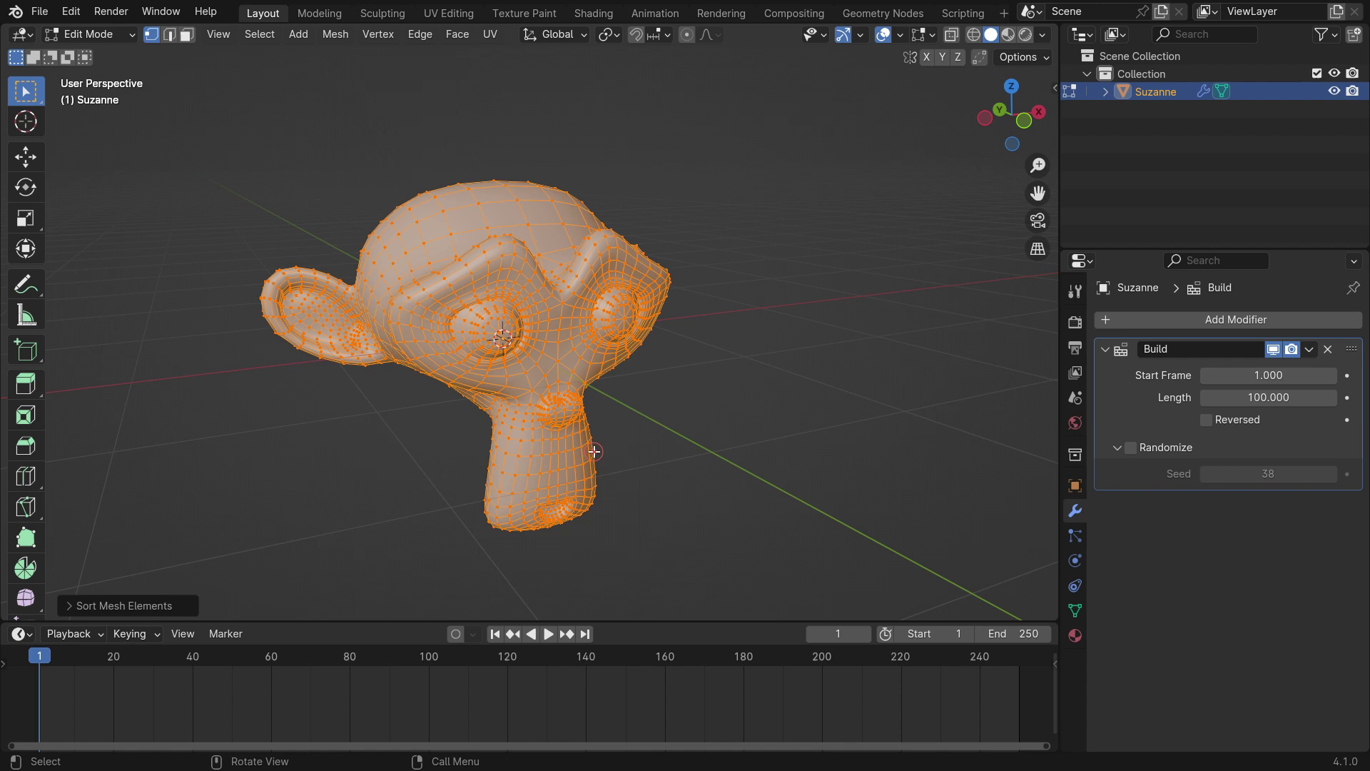
left_click(98, 607)
left_click(214, 544)
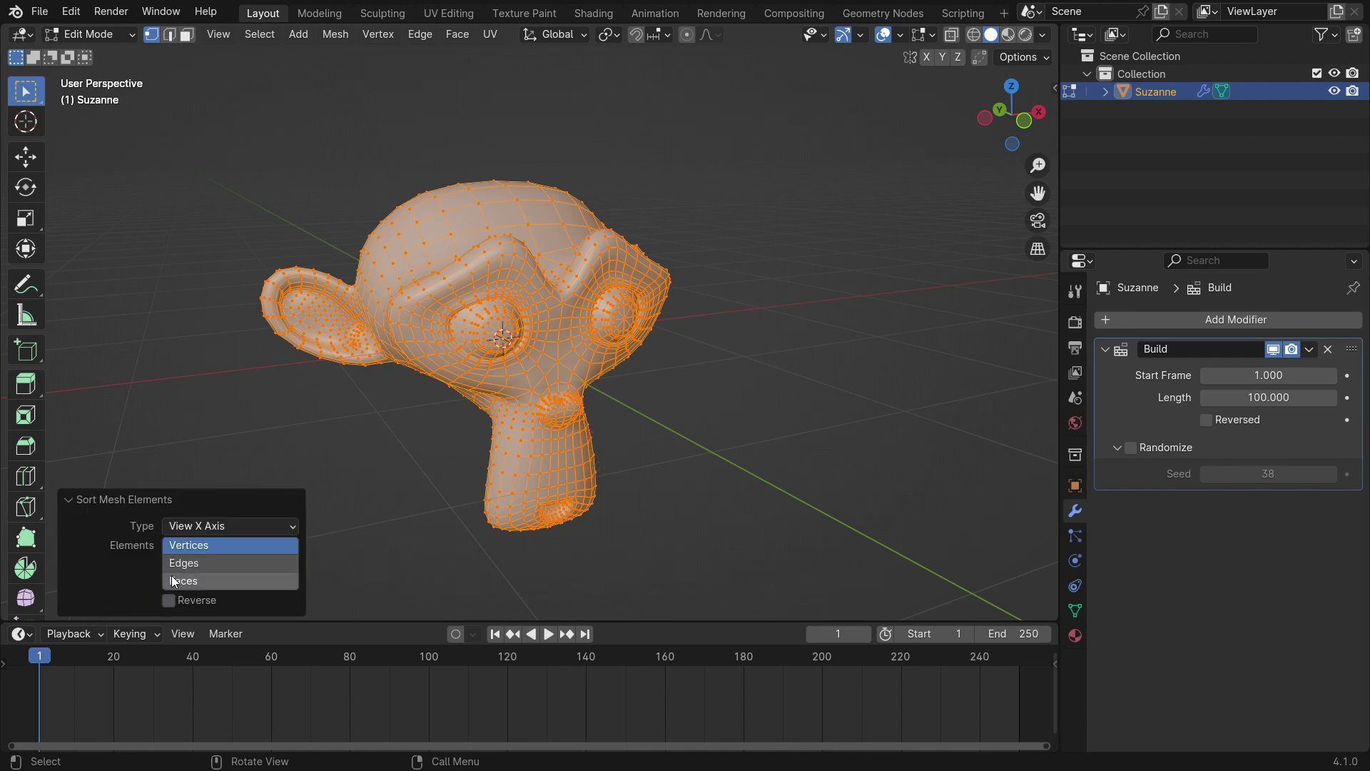
left_click(255, 579)
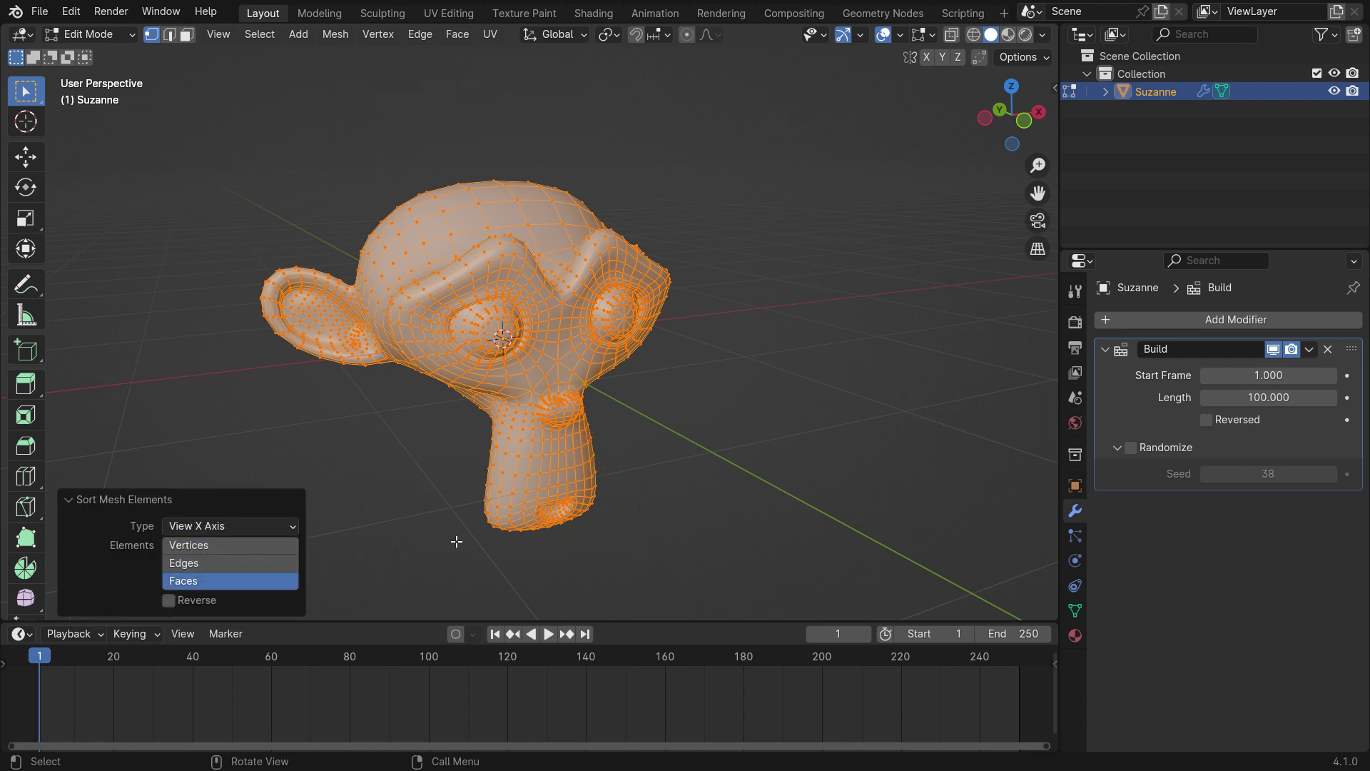
key("Tab")
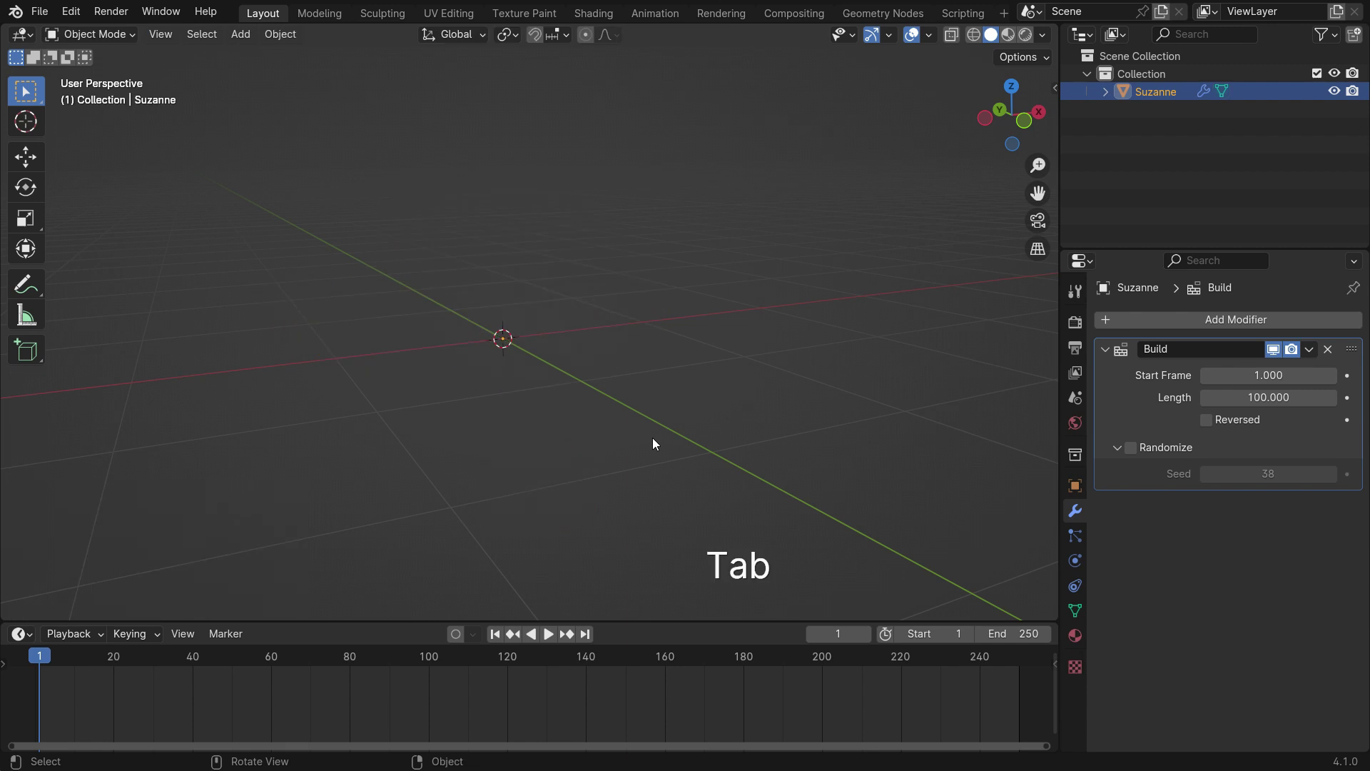
Play the left-to-right build, orbit to a front view of Suzanne, and replay it from frame 1
left_click(549, 634)
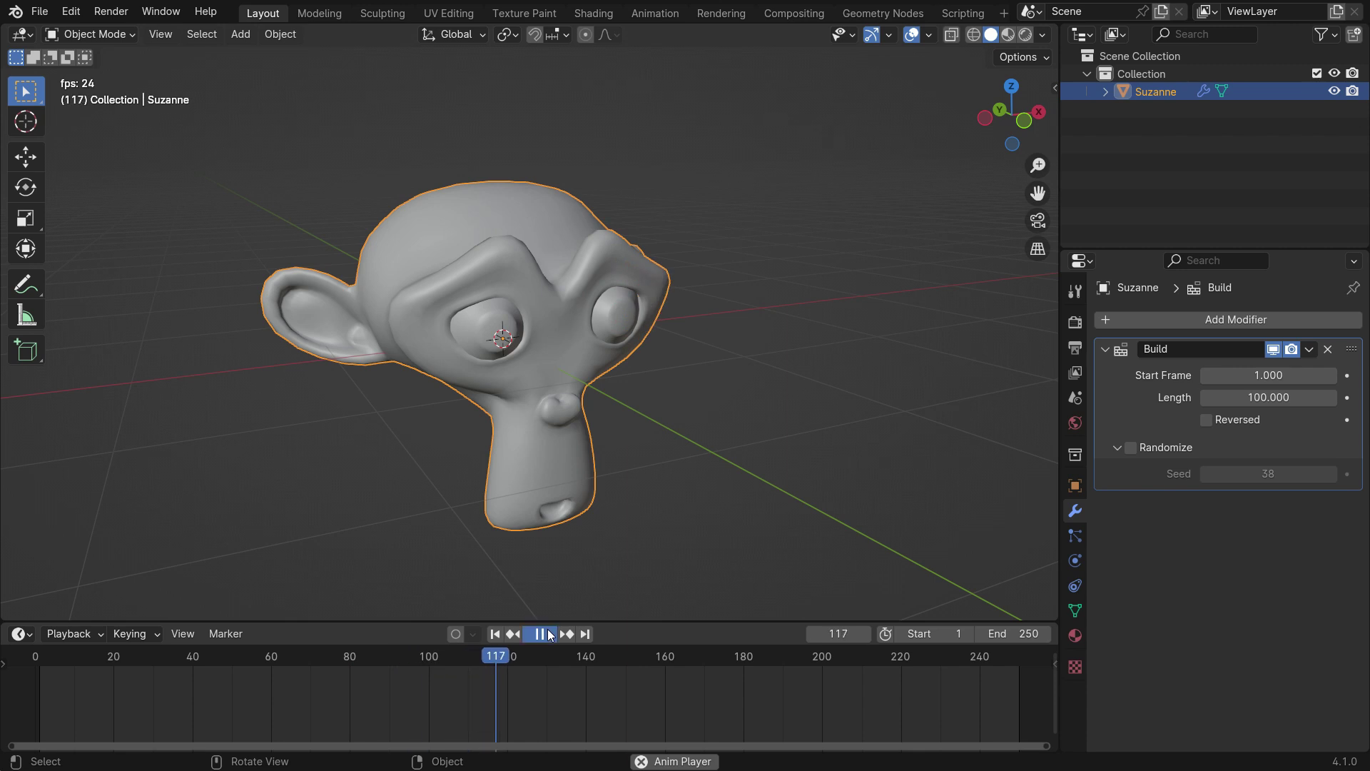
left_click(549, 634)
left_click(497, 634)
middle_click_drag(598, 489, 568, 524)
left_click(549, 633)
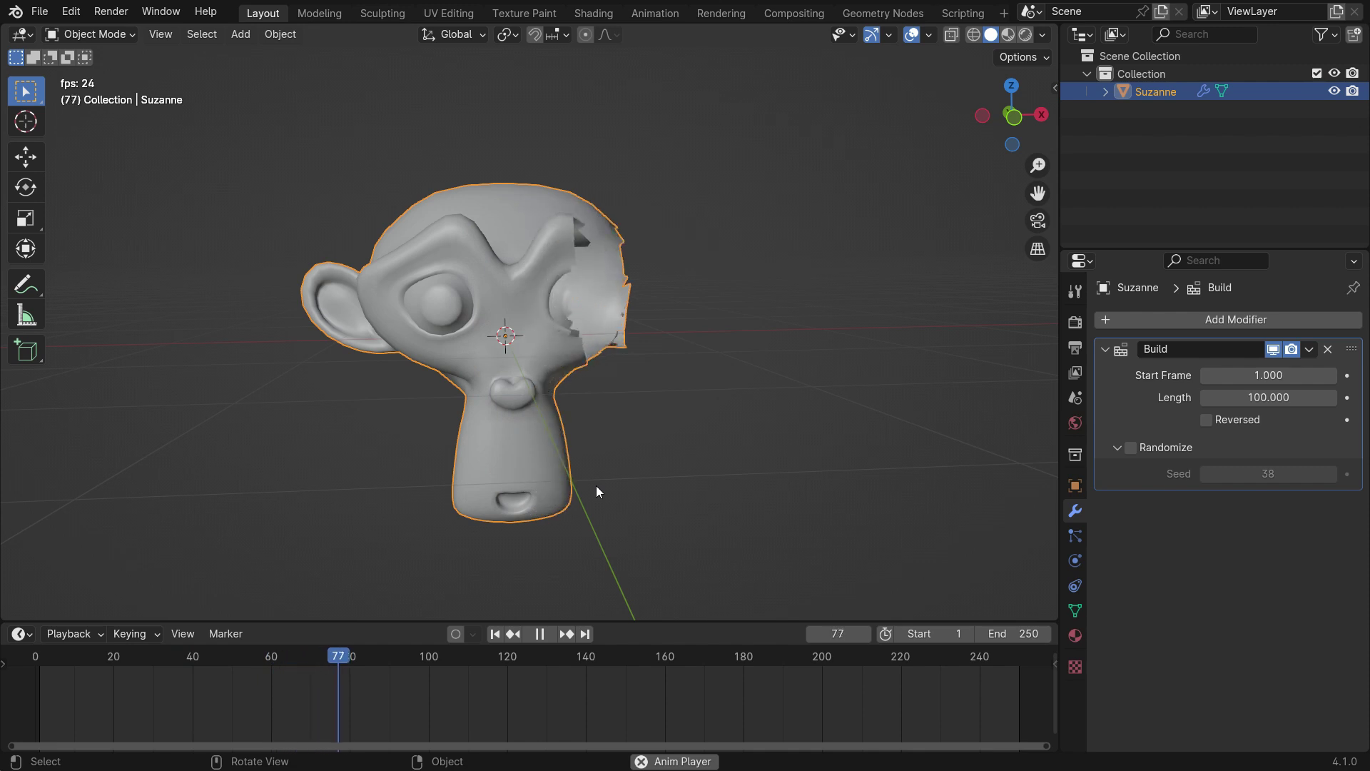
left_click(540, 634)
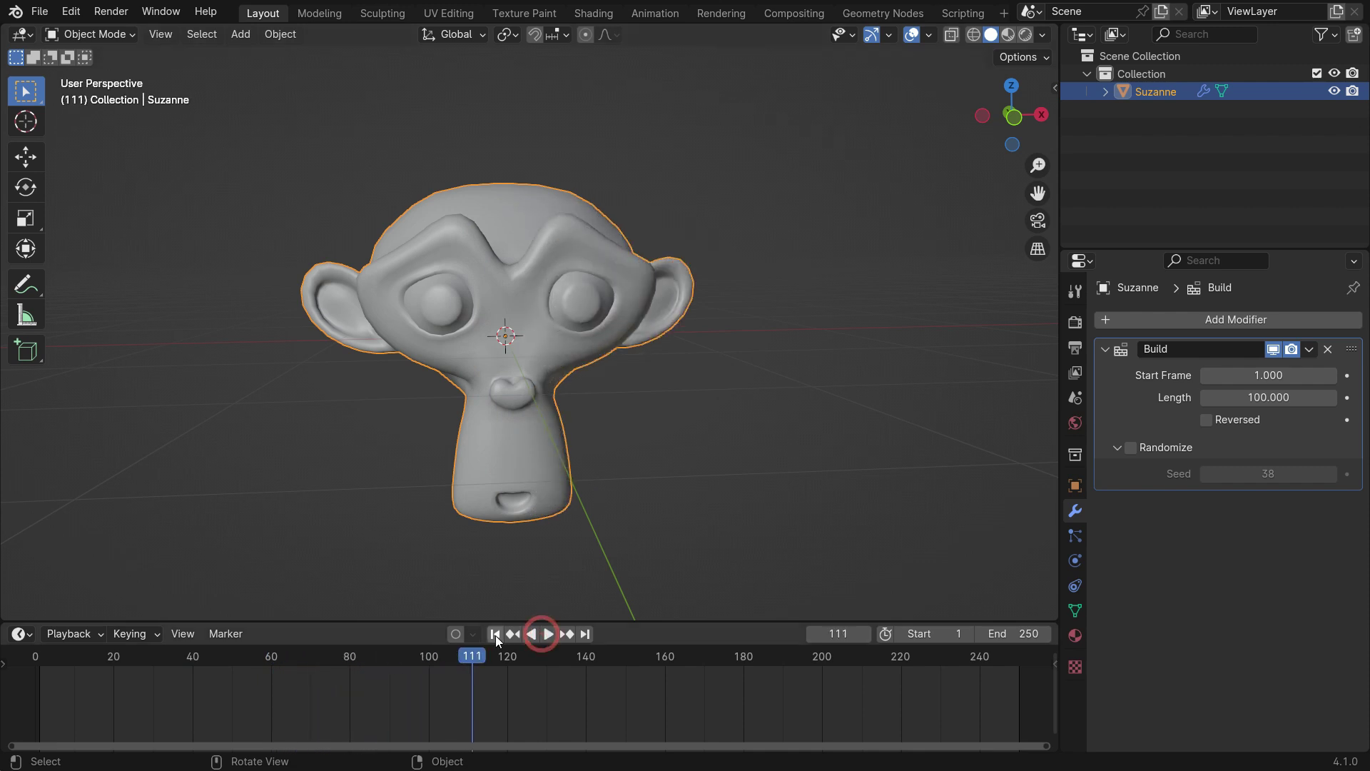
left_click(495, 634)
Place the 3D cursor below Suzanne's chin and sort her faces by Cursor Distance
key("Tab")
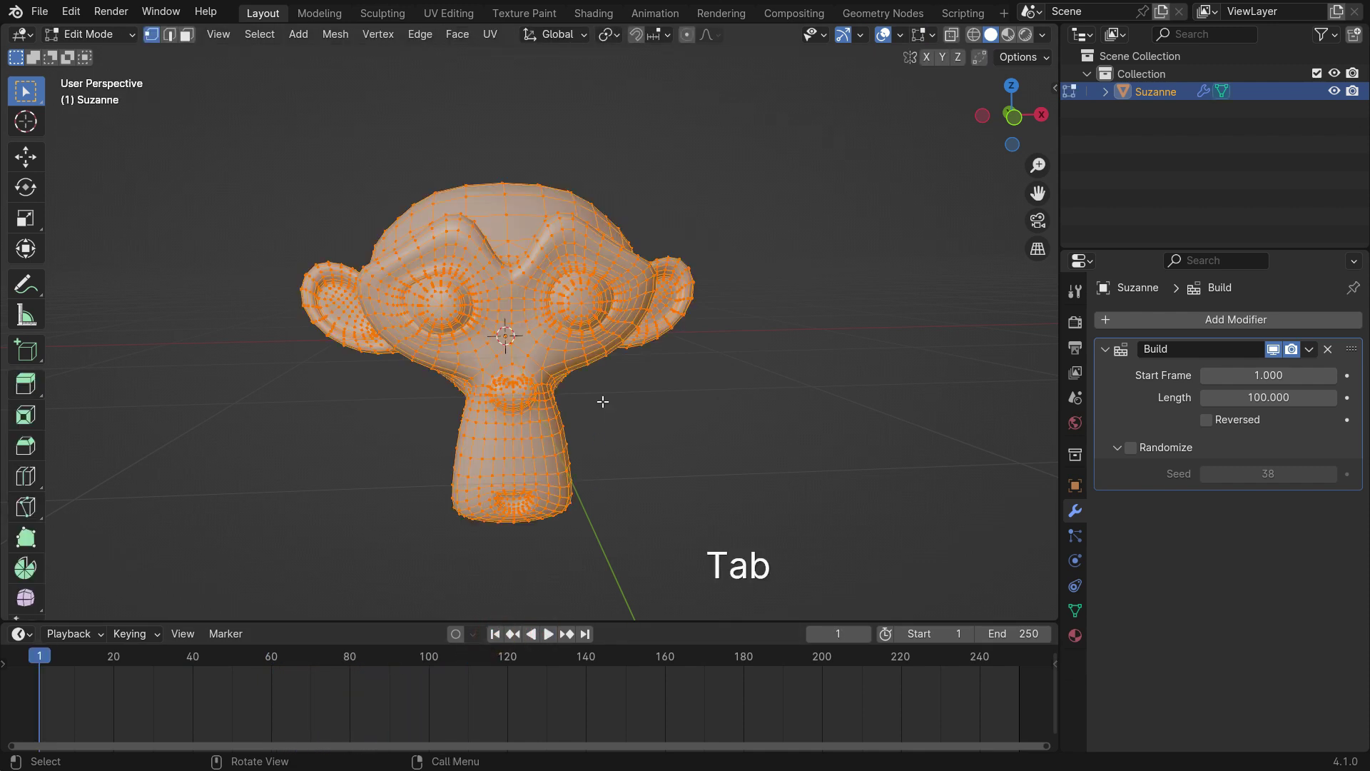
left_click(34, 124)
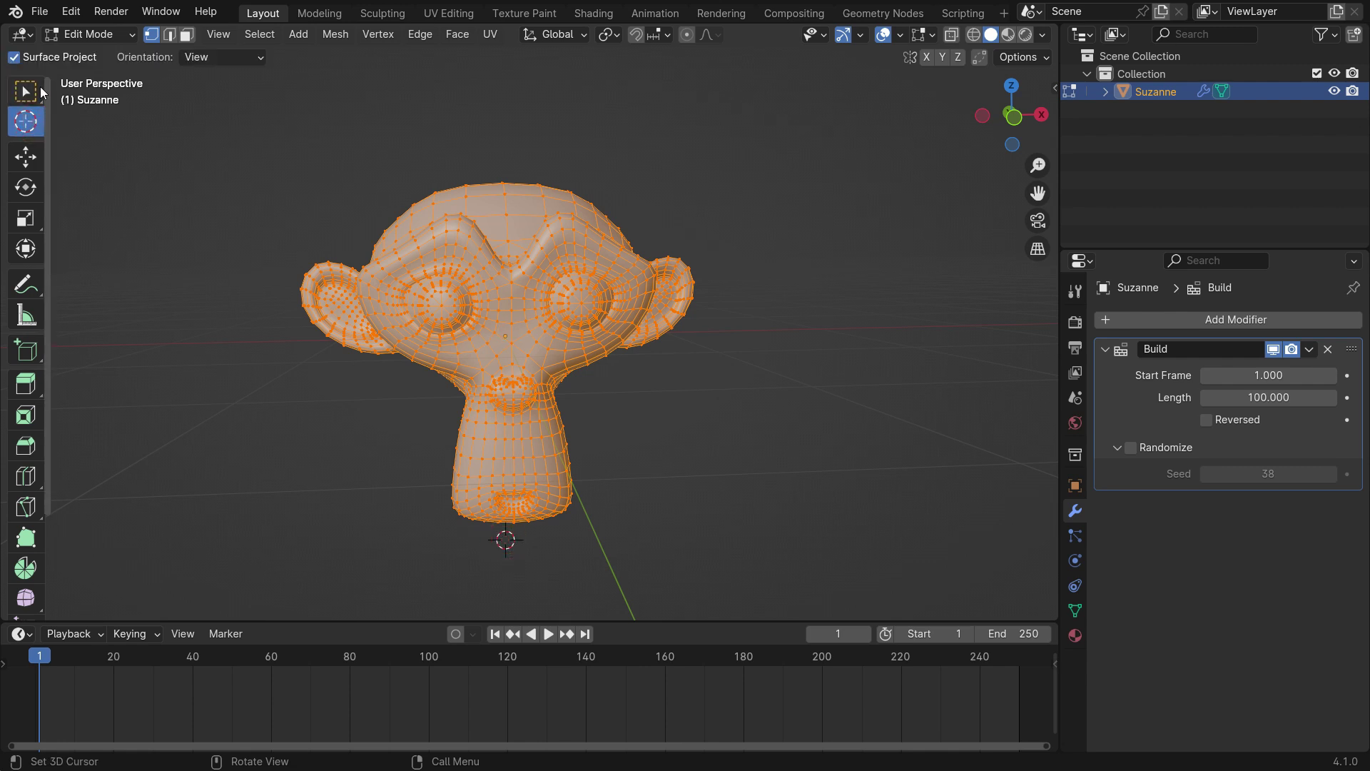
left_click(26, 91)
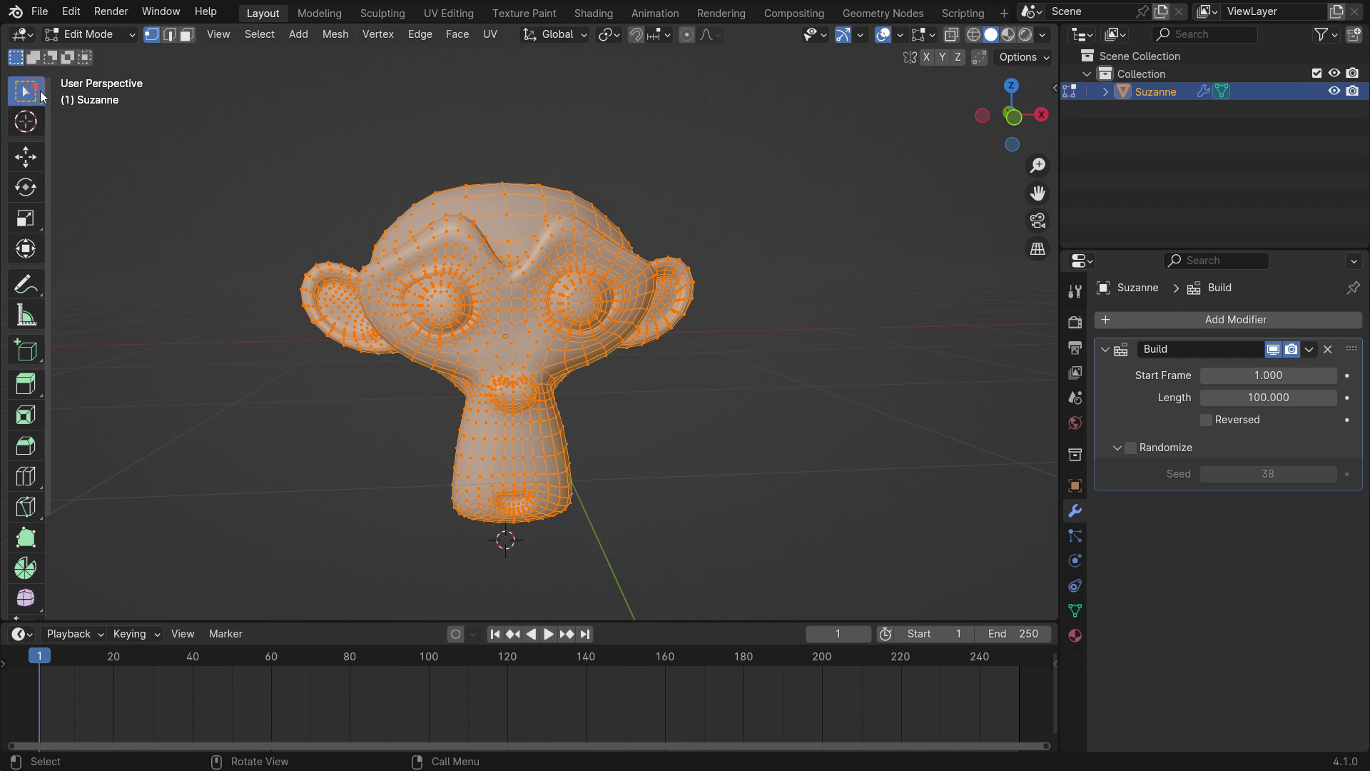
left_click(333, 37)
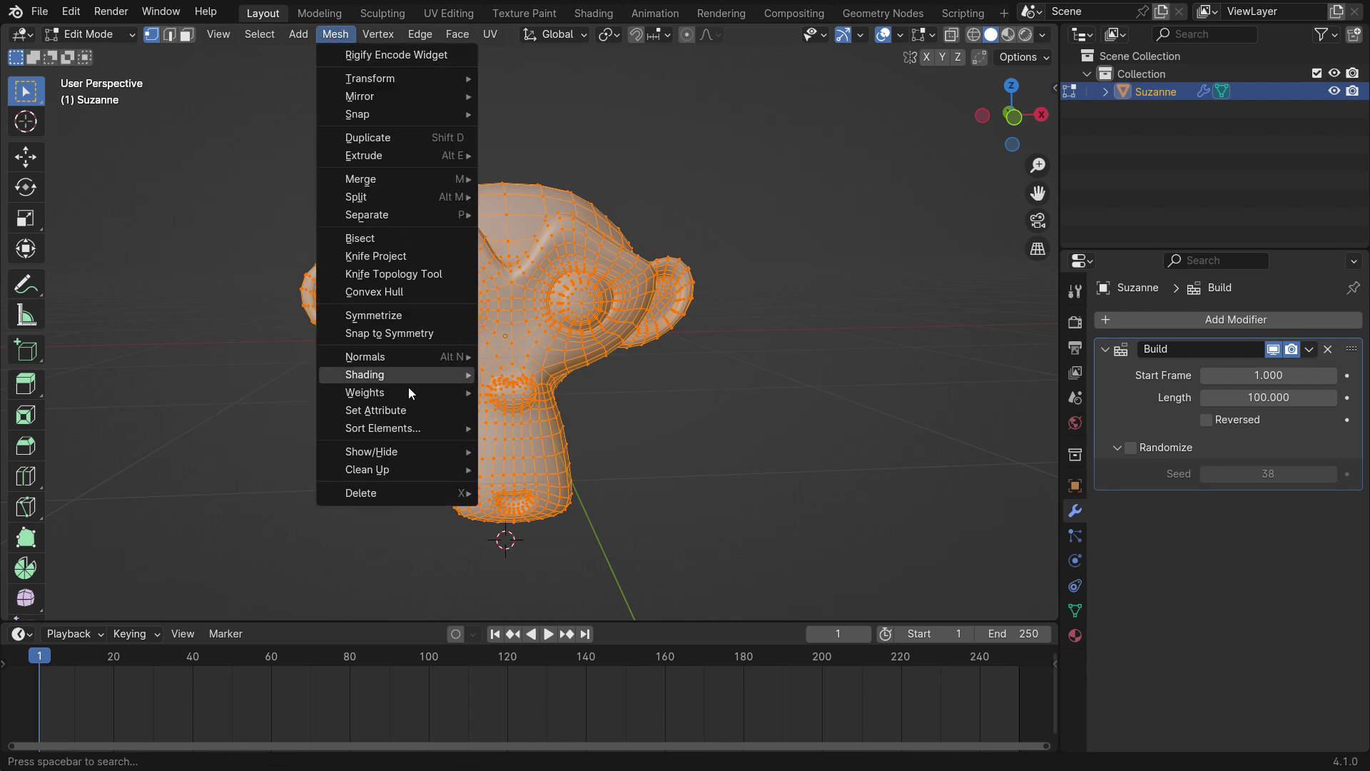
mouse_move(405, 426)
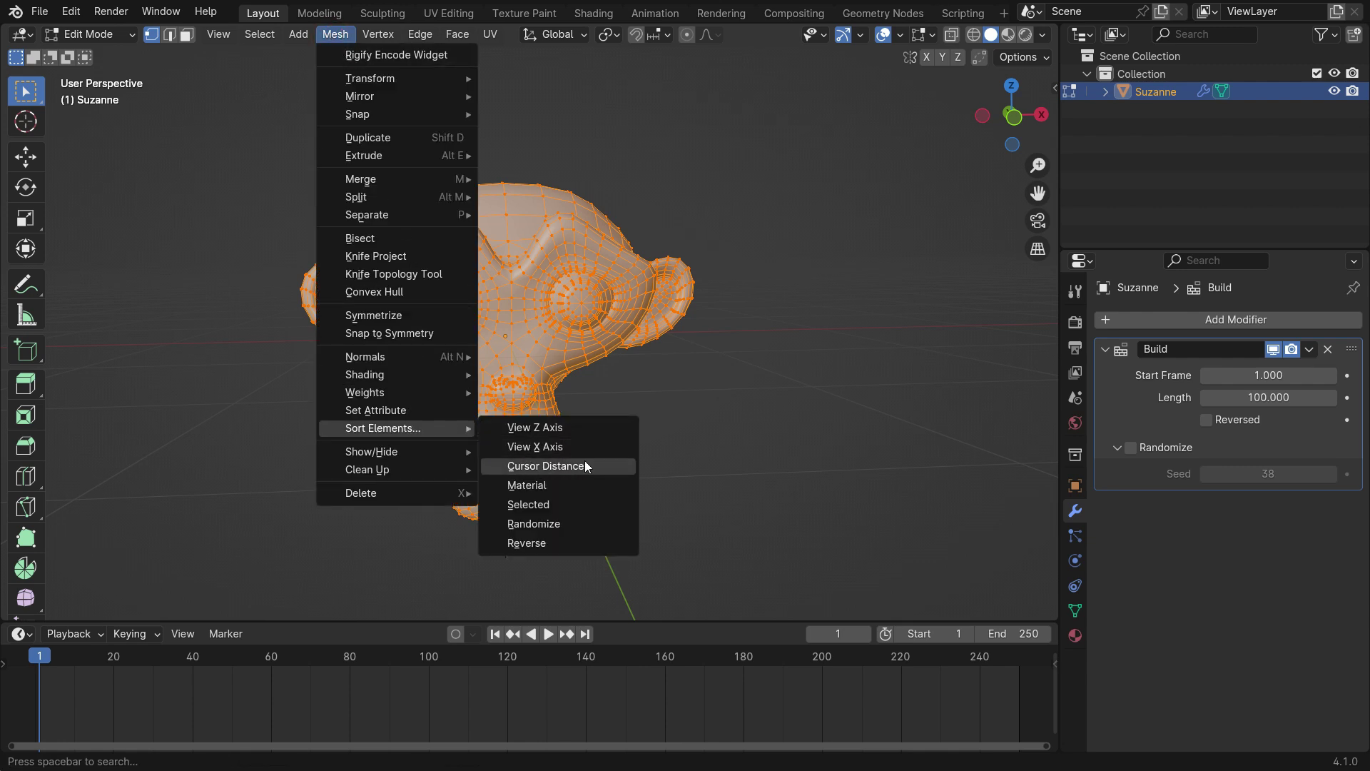
left_click(610, 465)
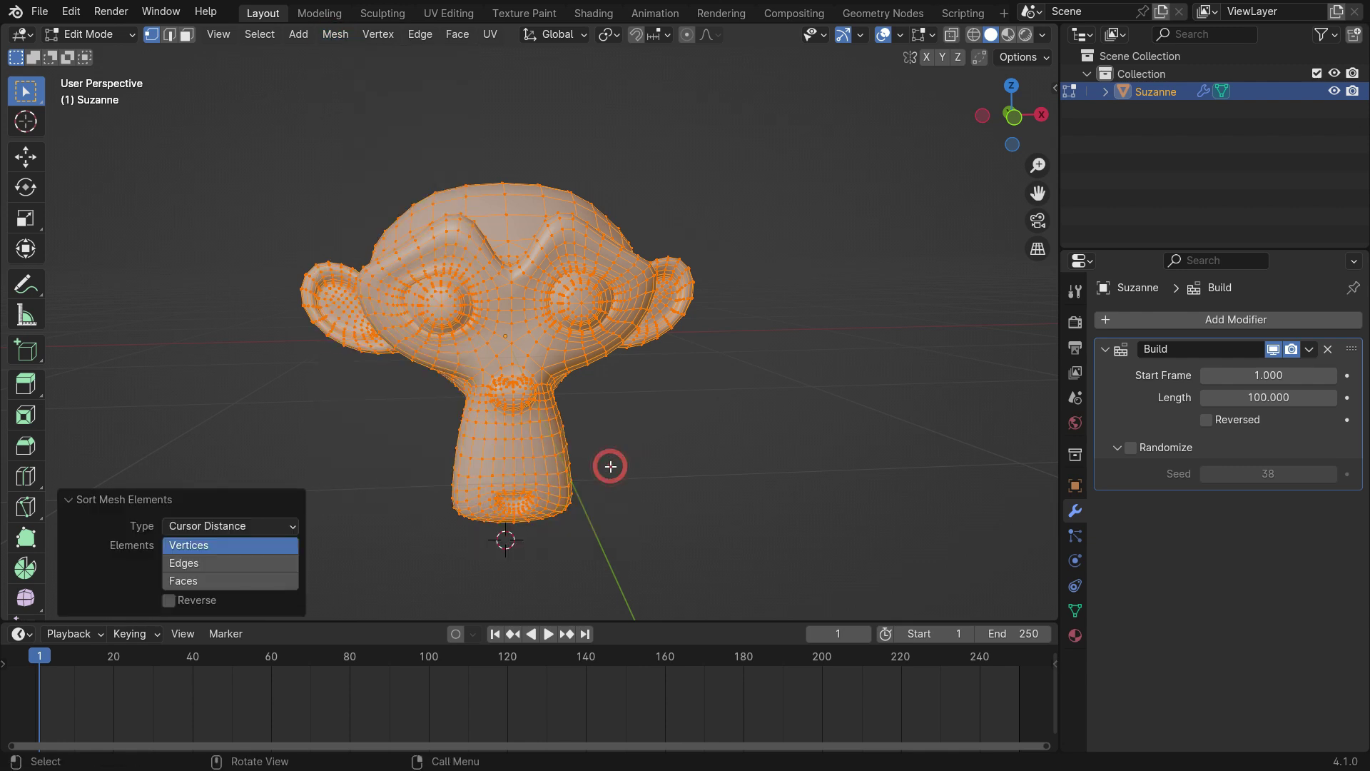
left_click(231, 579)
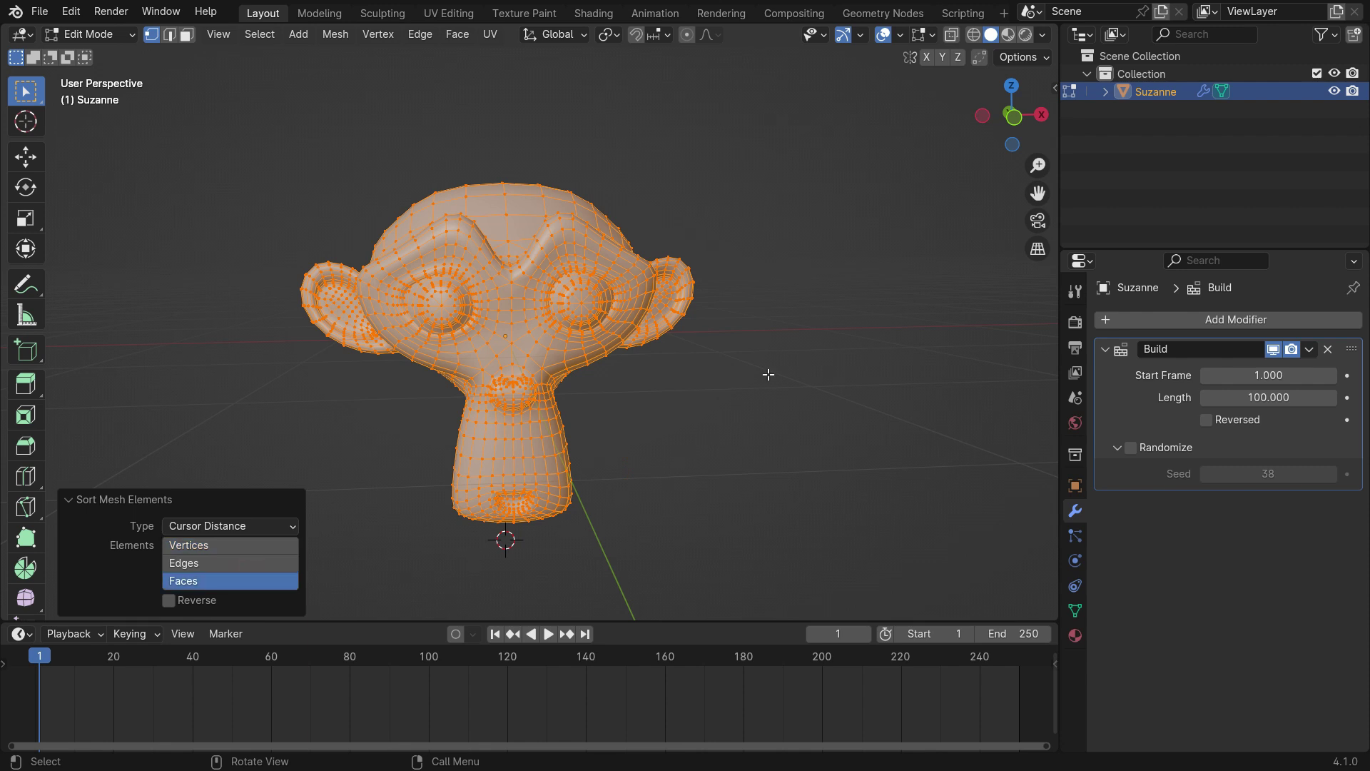
Switch back to Object Mode so Suzanne's bottom-up build shows nothing at frame 1
key("Tab")
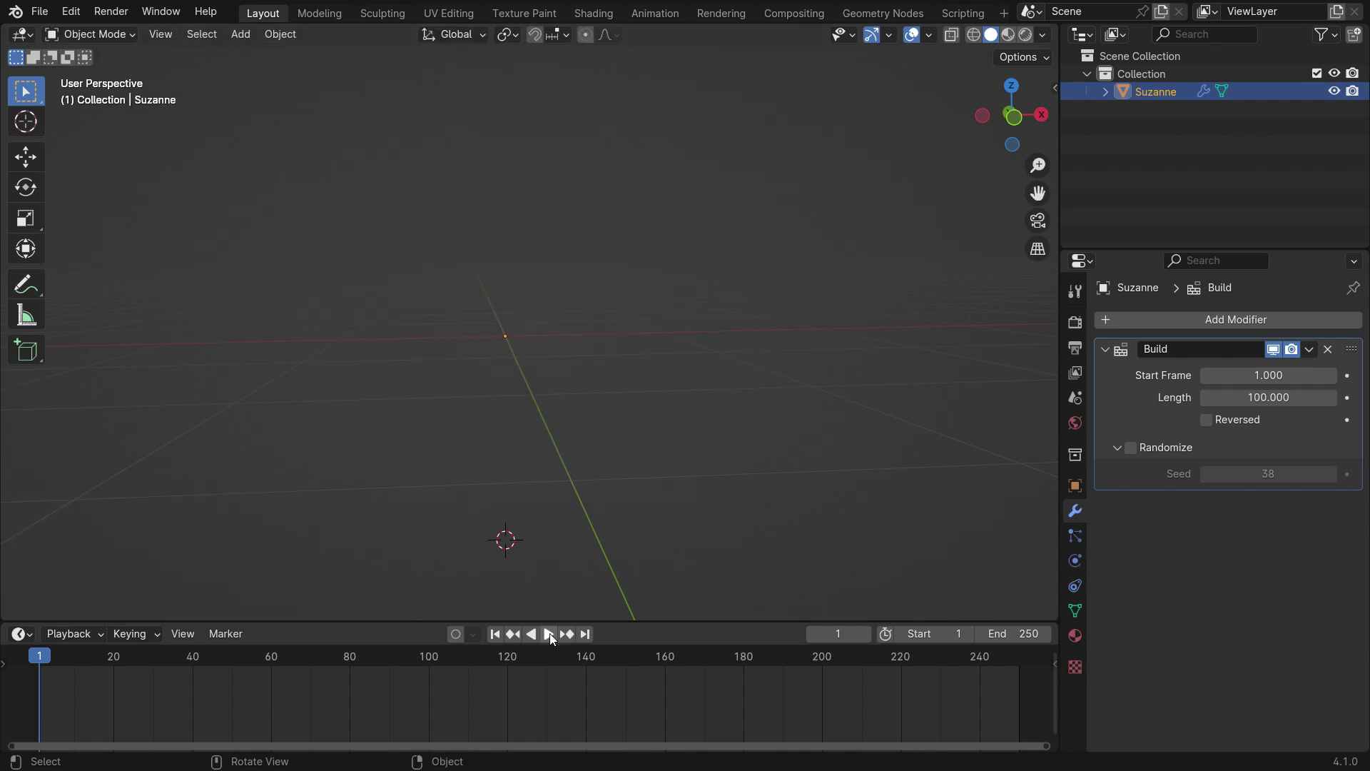